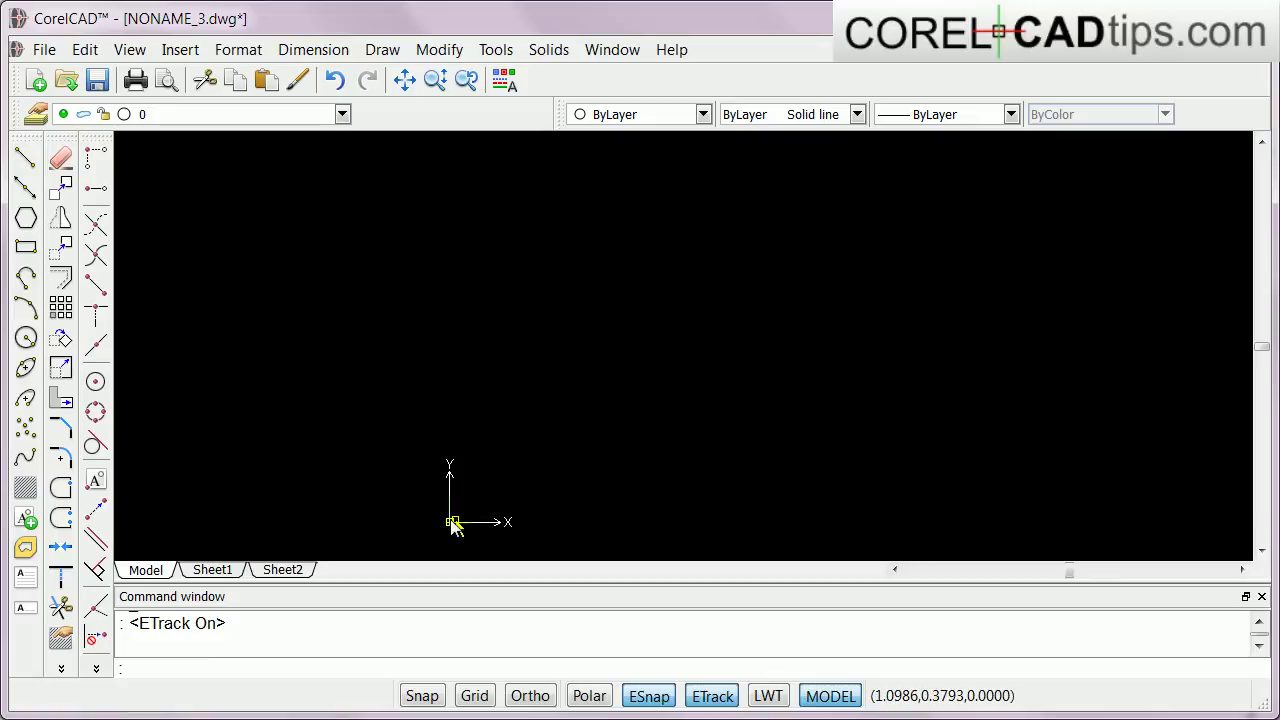
Step: Draw a rectangle just above and right of the origin as the base outline
click(1241, 569)
click(1241, 569)
click(1241, 569)
click(25, 247)
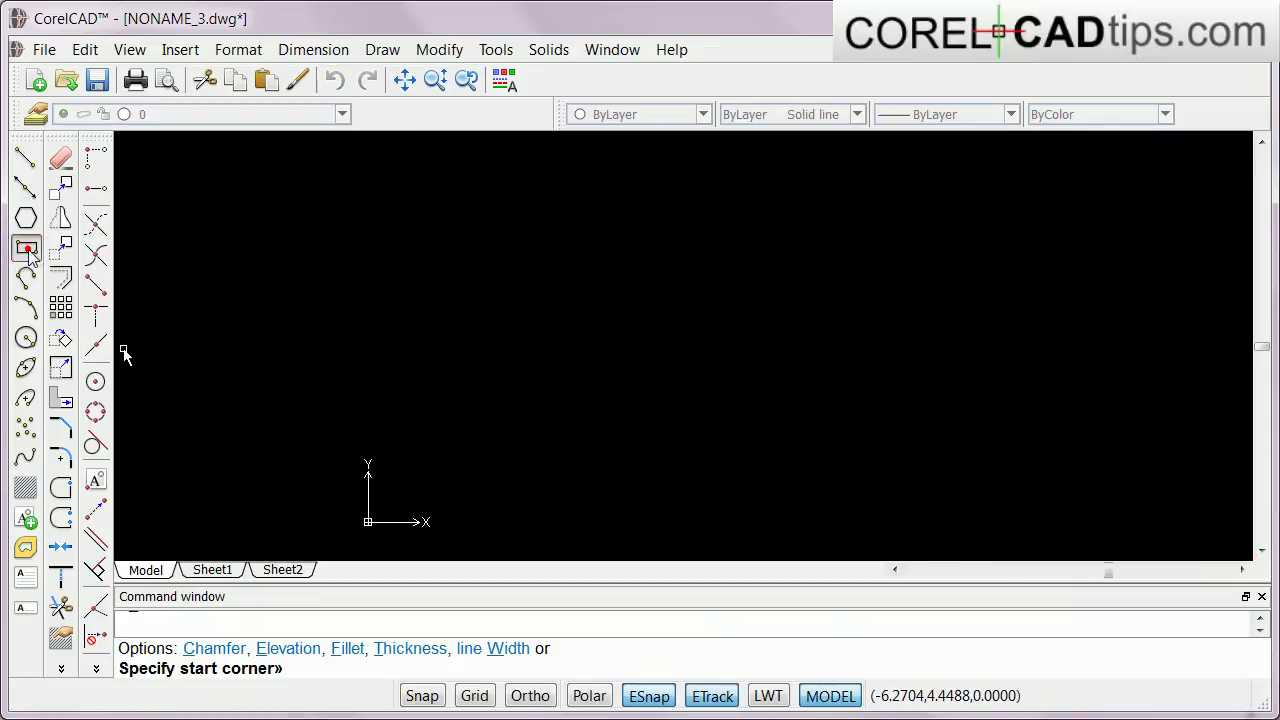
click(399, 343)
click(666, 505)
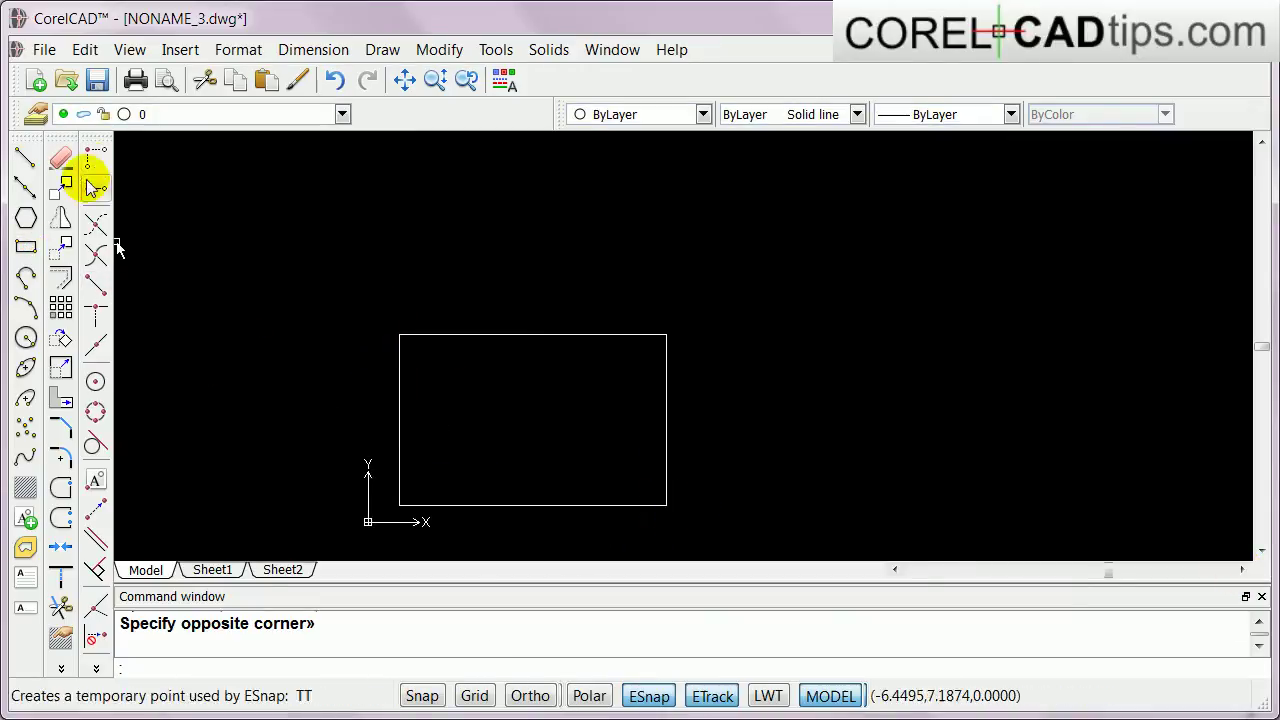
click(125, 50)
mouse_move(168, 272)
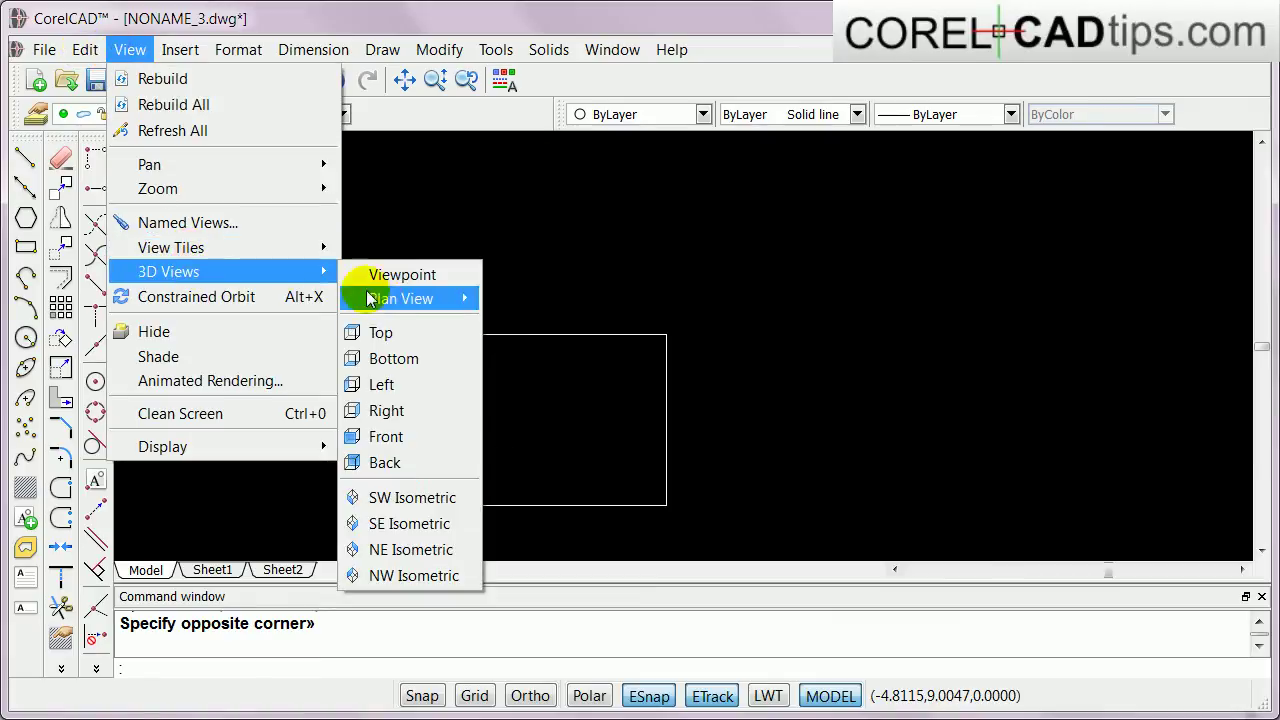
Step: Switch to the Top view, zoom out, then change to the SW Isometric view
click(385, 332)
scroll(597, 393, down, 2)
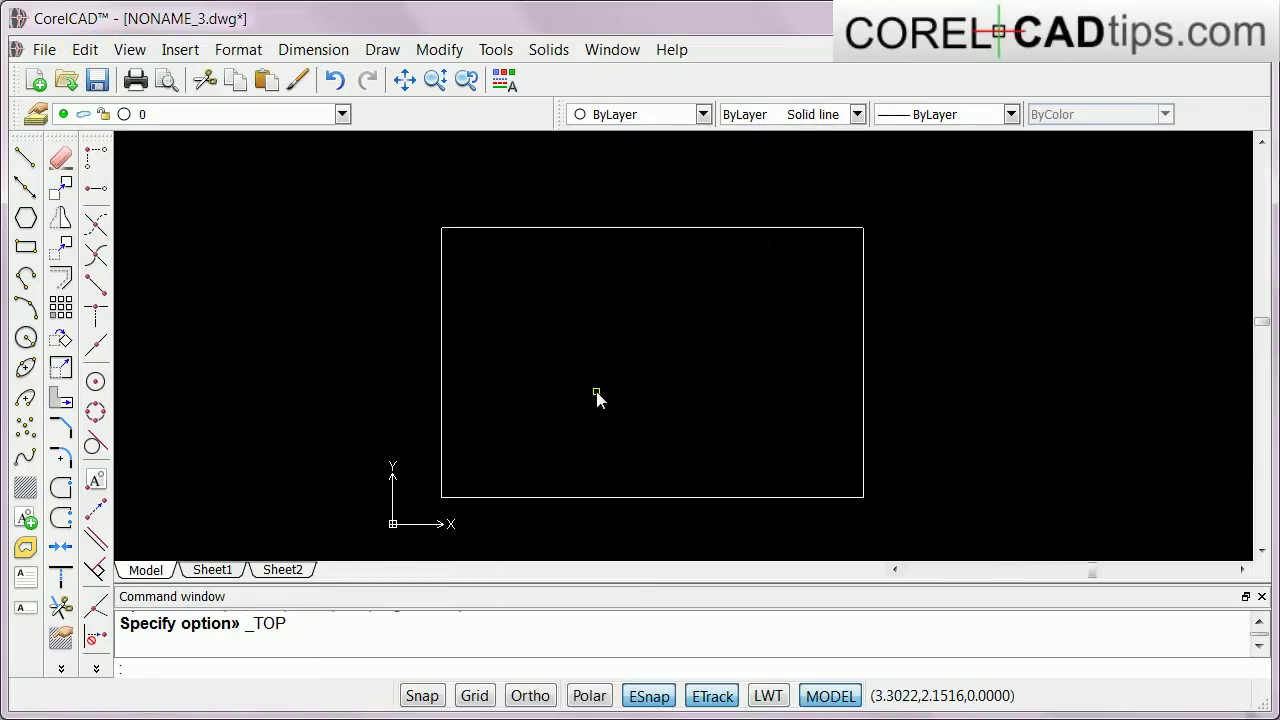
click(124, 50)
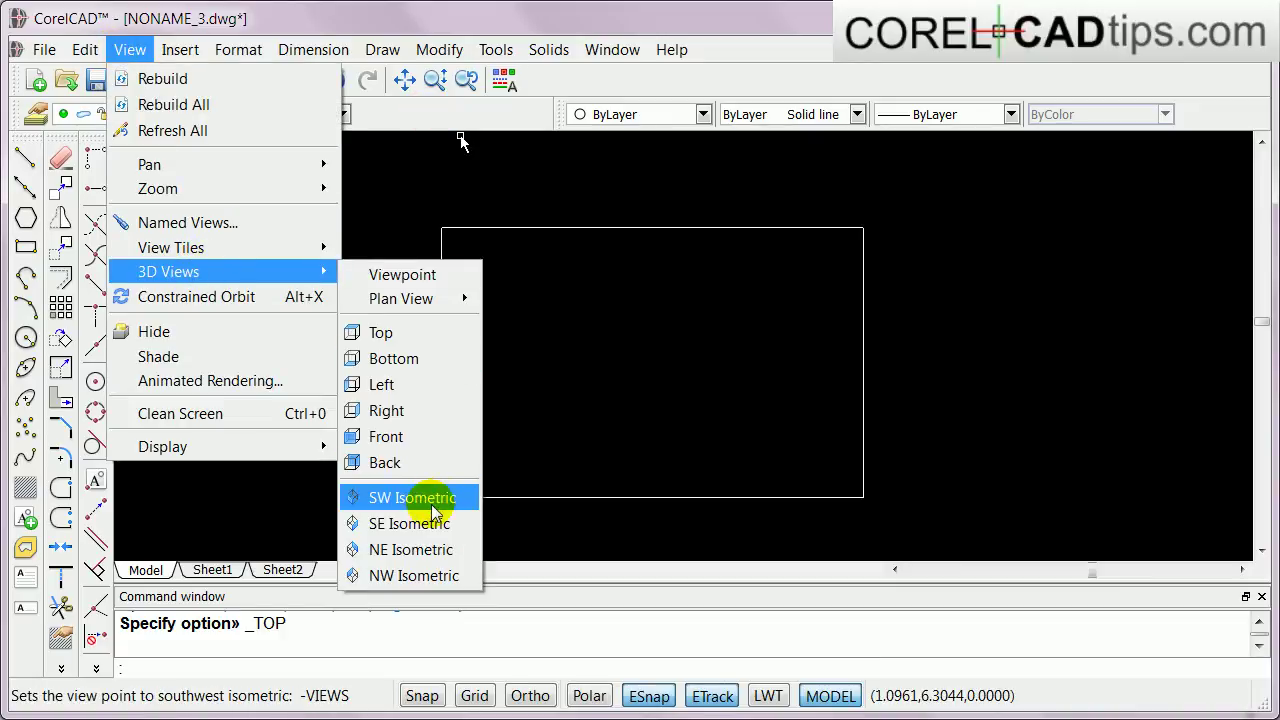
click(433, 505)
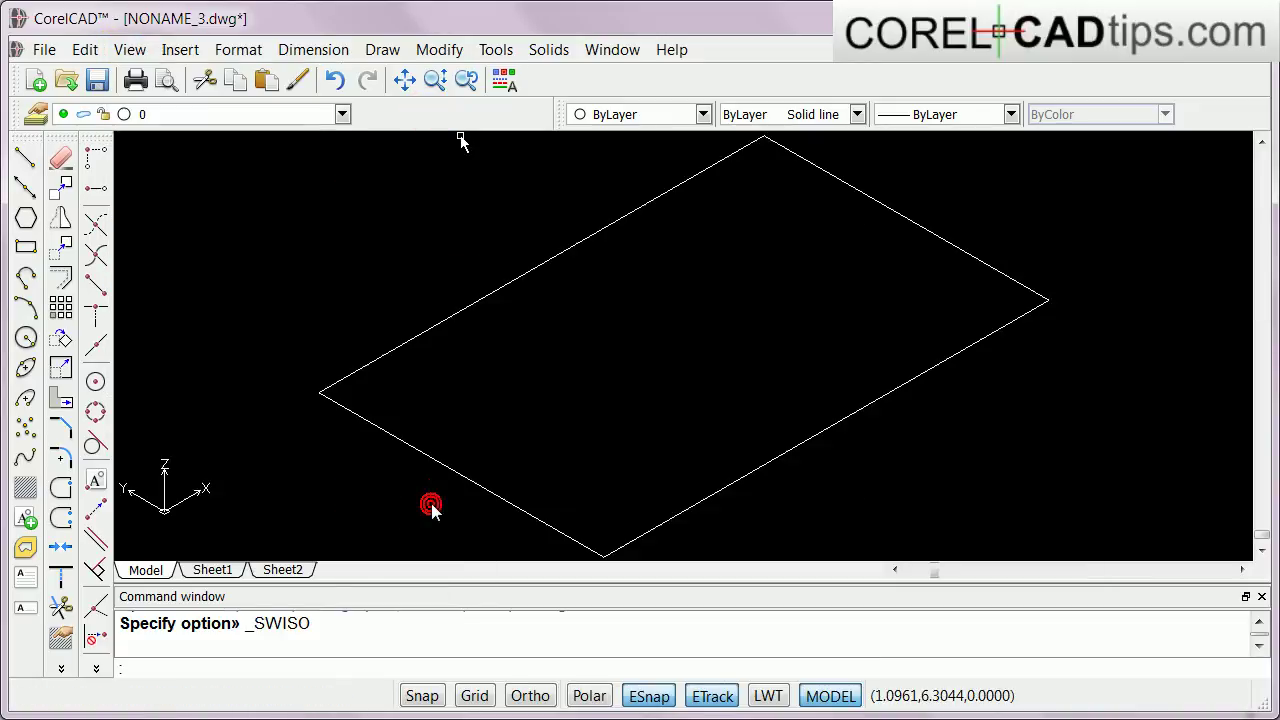
Step: Extrude the rectangle upward into a rectangular box solid and centre it in view
click(540, 52)
mouse_move(575, 76)
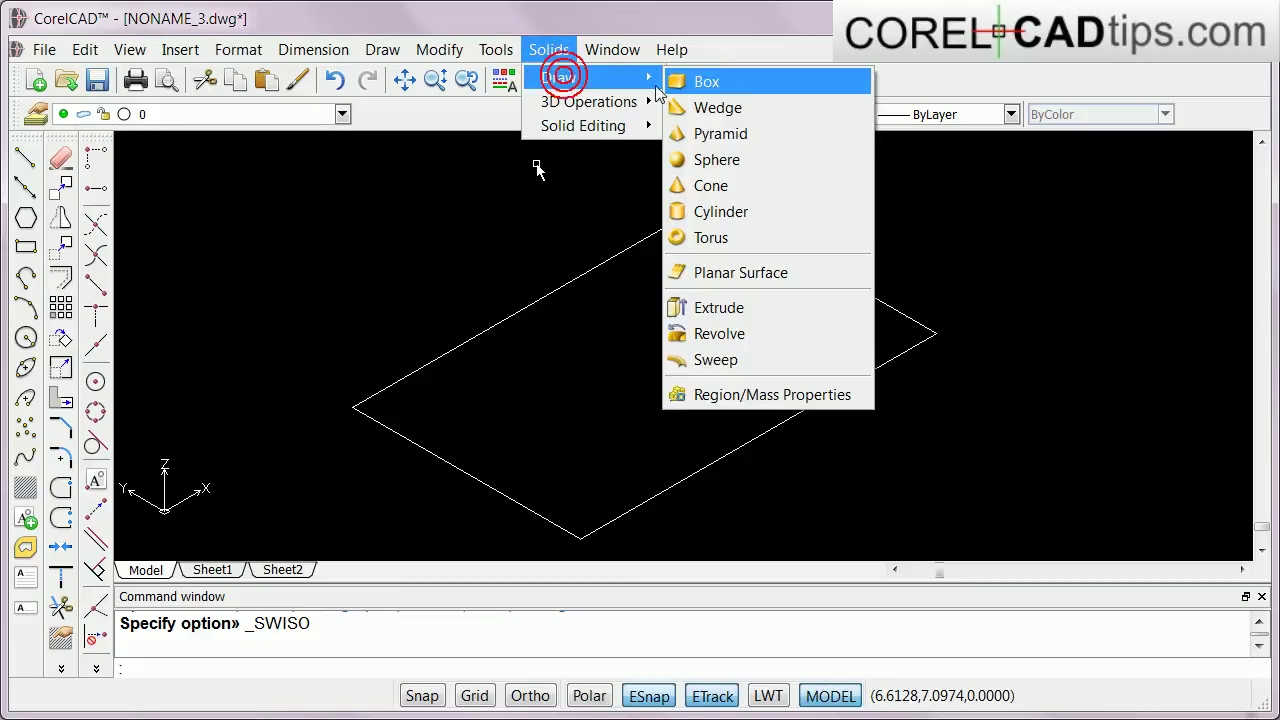
click(745, 307)
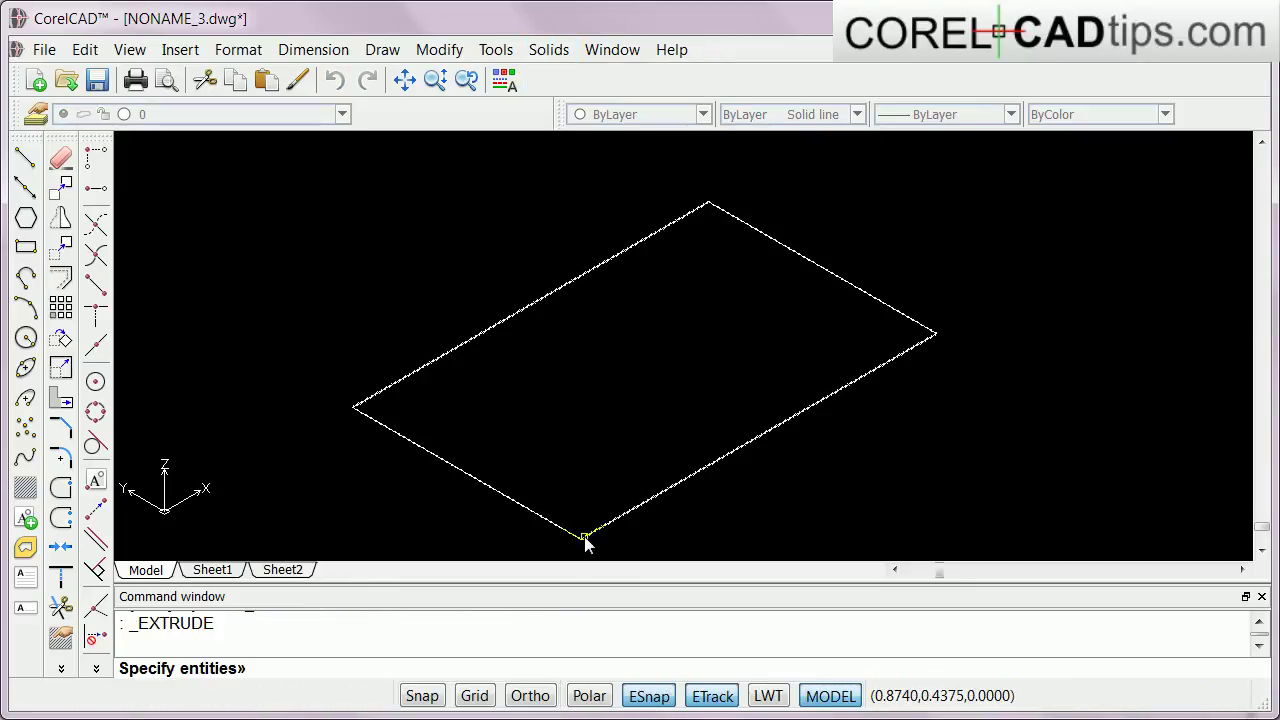
click(584, 536)
key(Return)
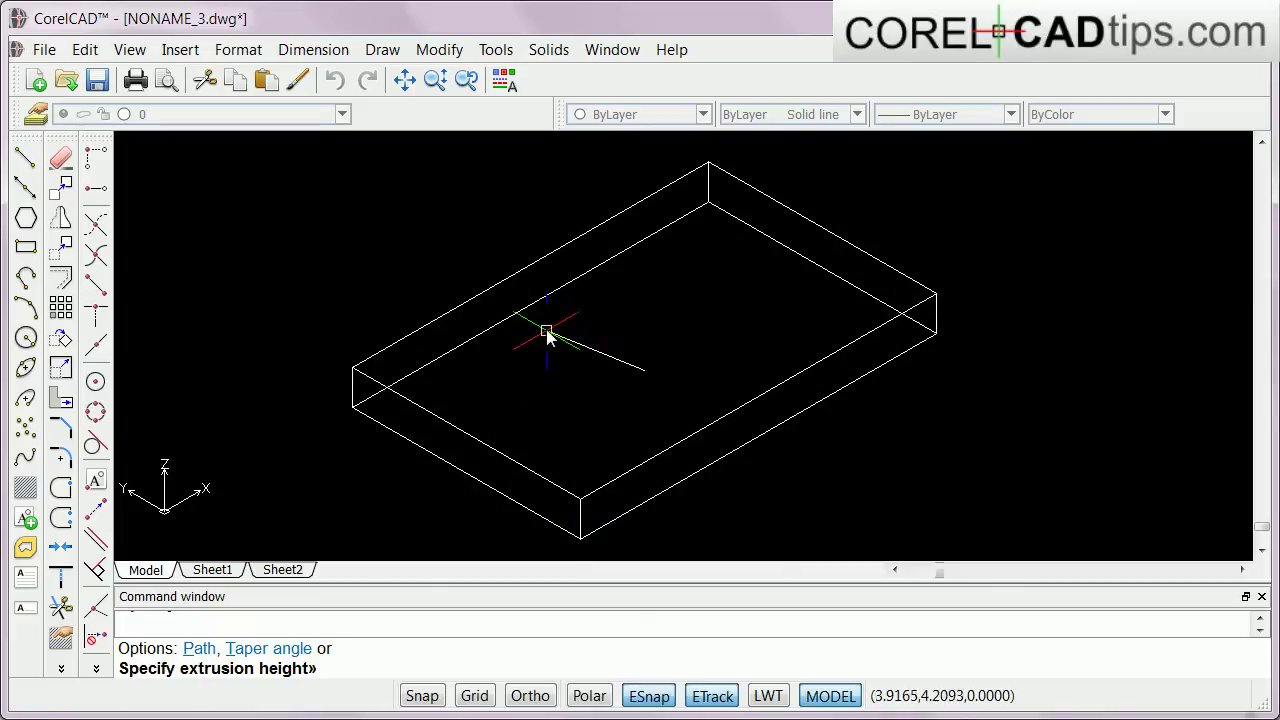
click(543, 270)
scroll(650, 330, down, 2)
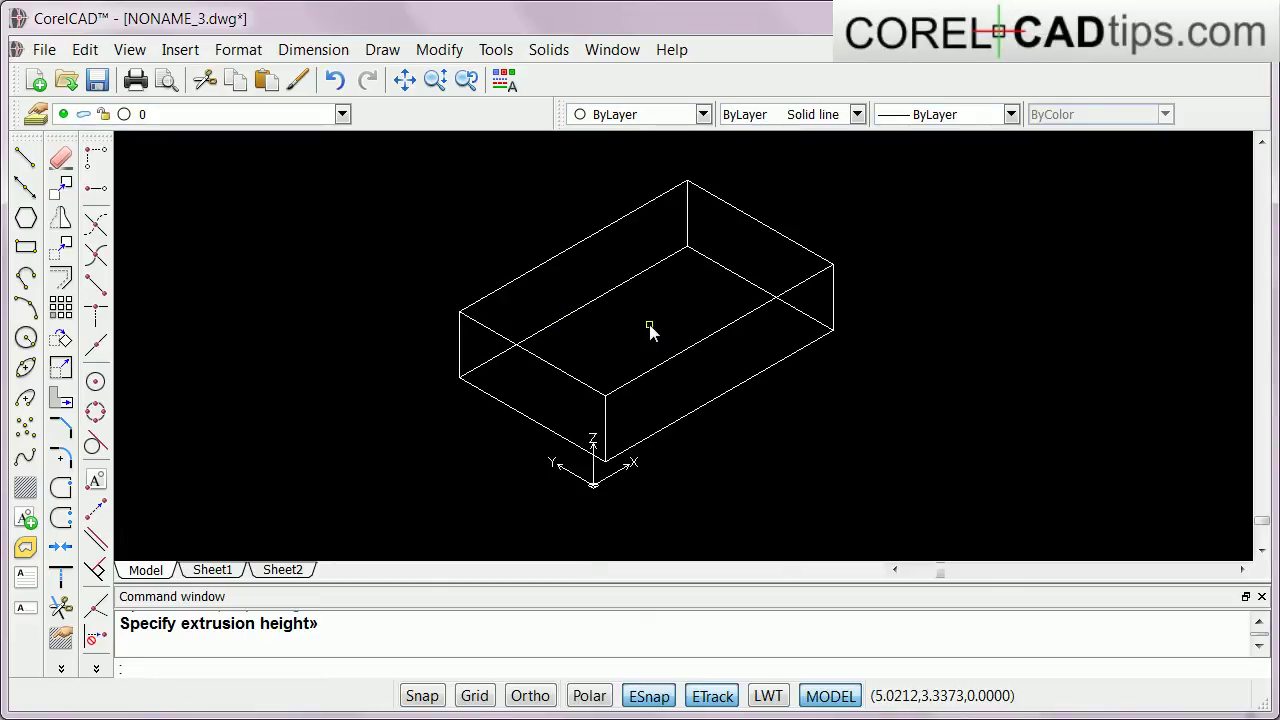
click(686, 418)
middle_drag(686, 418, 630, 444)
scroll(645, 434, up, 2)
scroll(560, 410, up, 2)
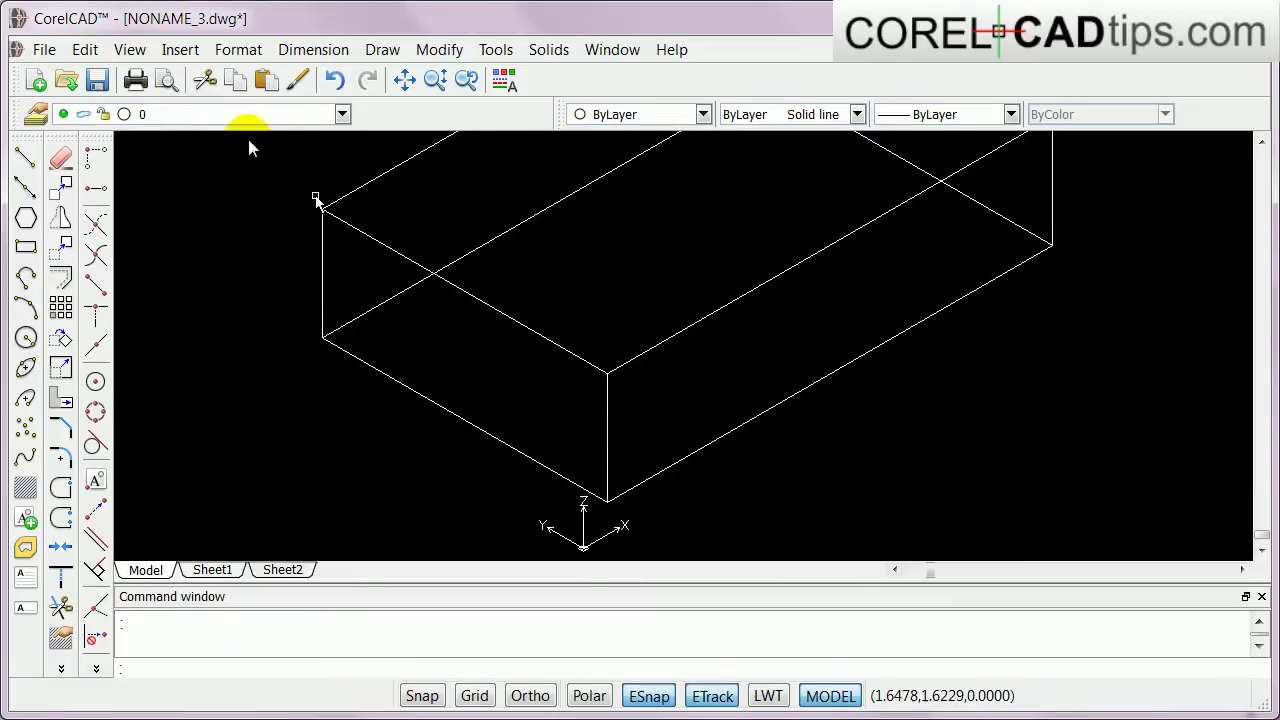
click(130, 49)
Step: Apply Hide to remove the box's back edges, then cancel a started rectangle
click(186, 343)
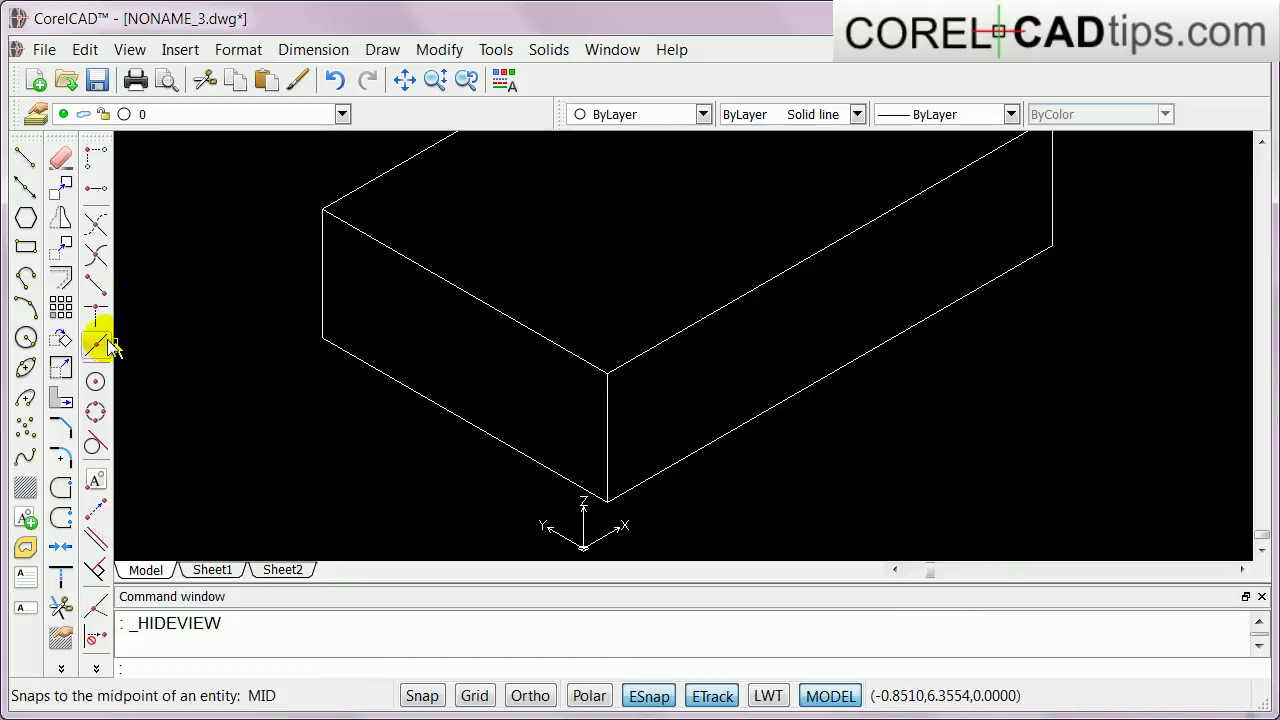
click(26, 247)
click(345, 266)
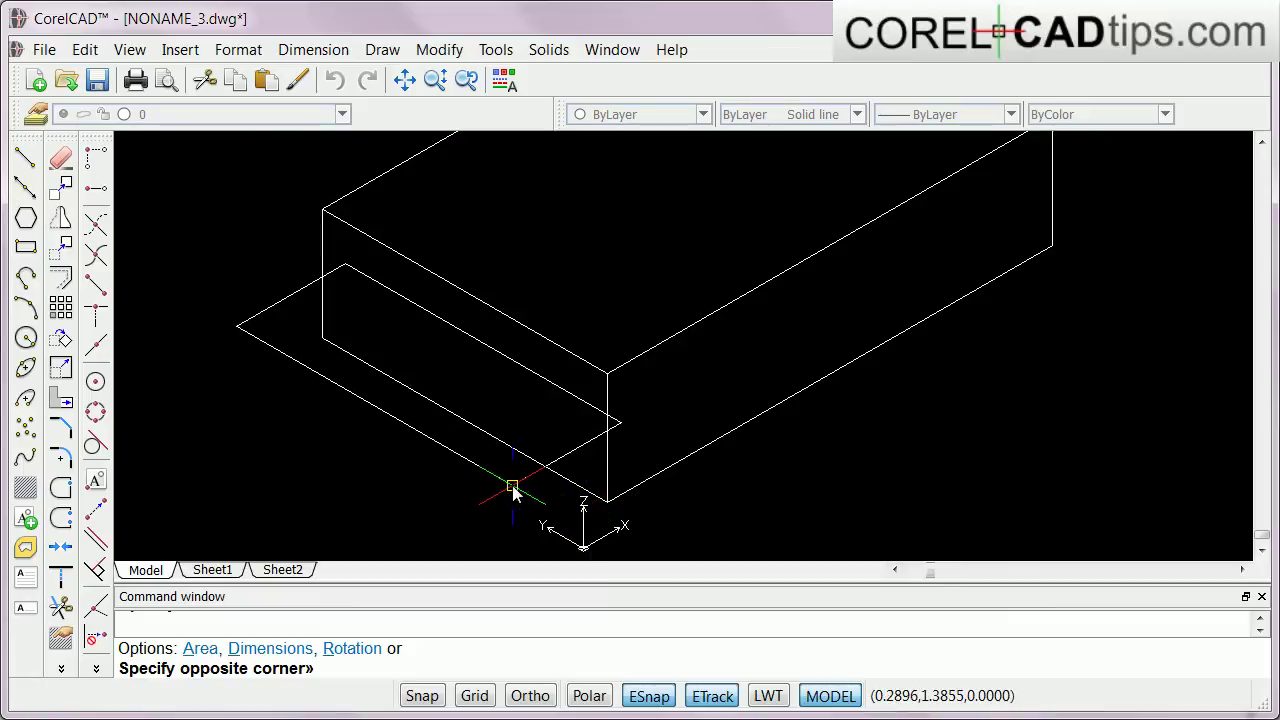
key(Escape)
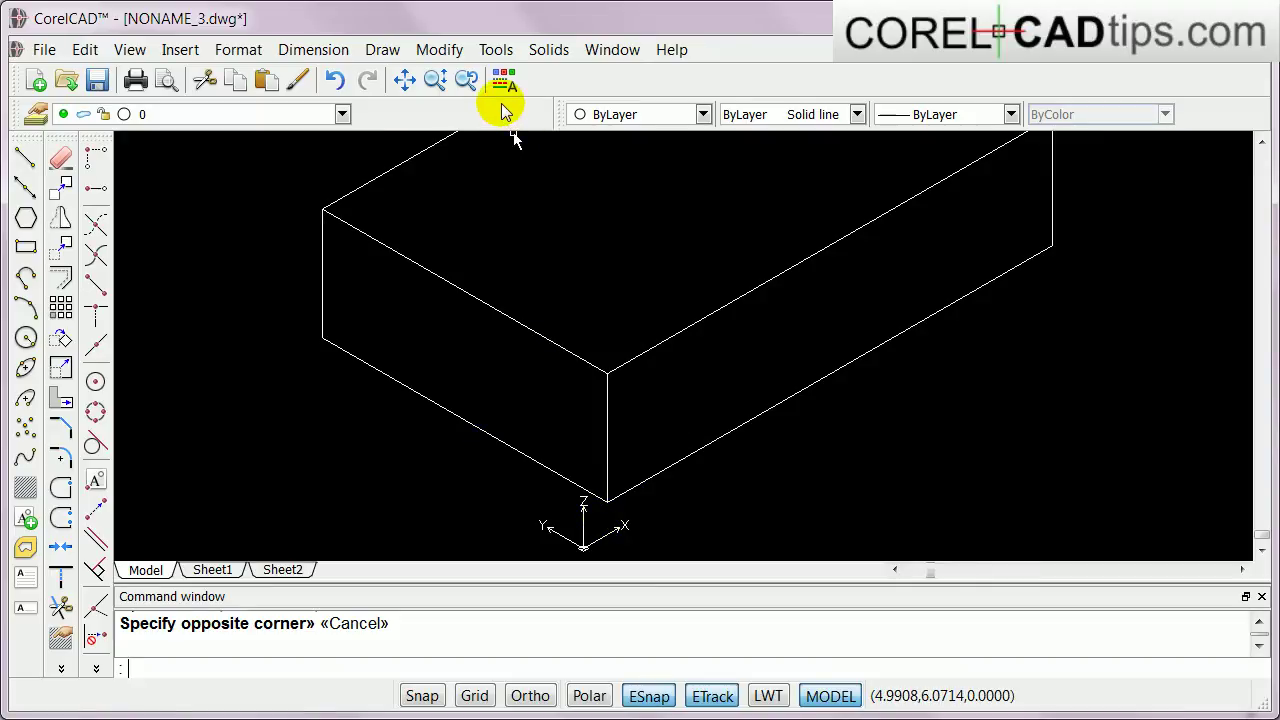
Step: Start a 3 Point New CCS and enable the End entity snap in ESnap Settings
click(440, 52)
click(489, 52)
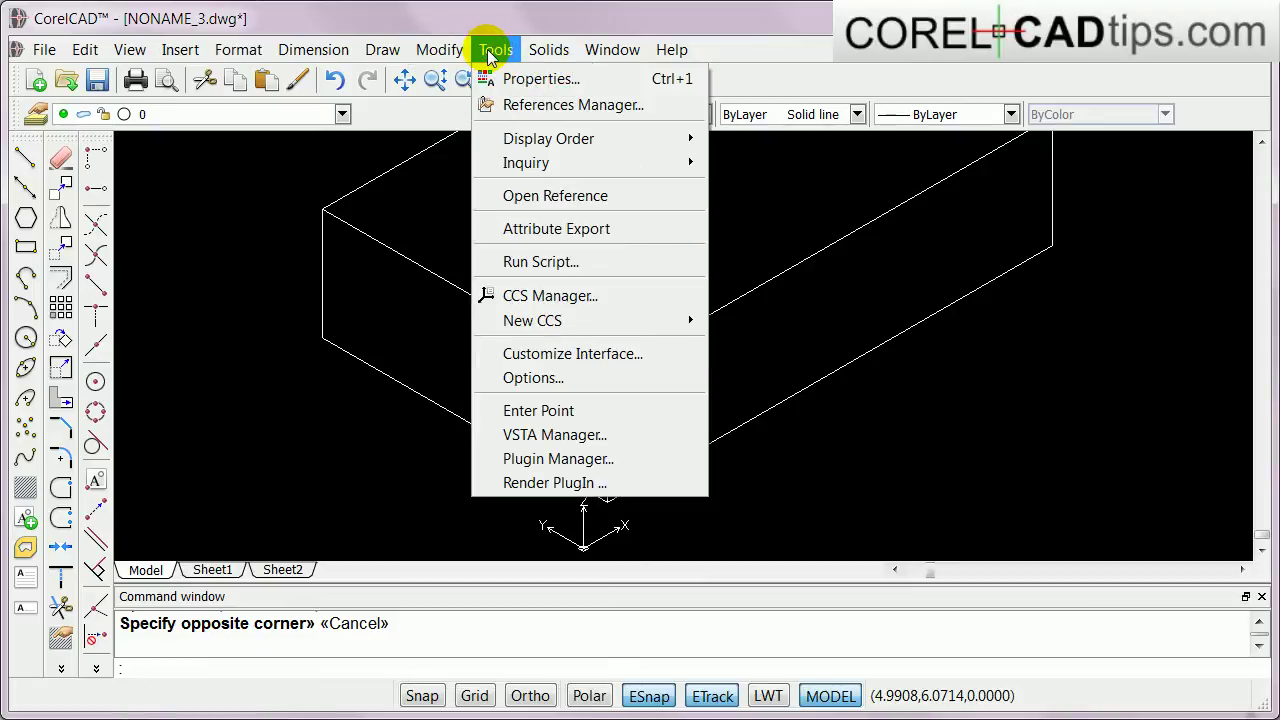
mouse_move(533, 320)
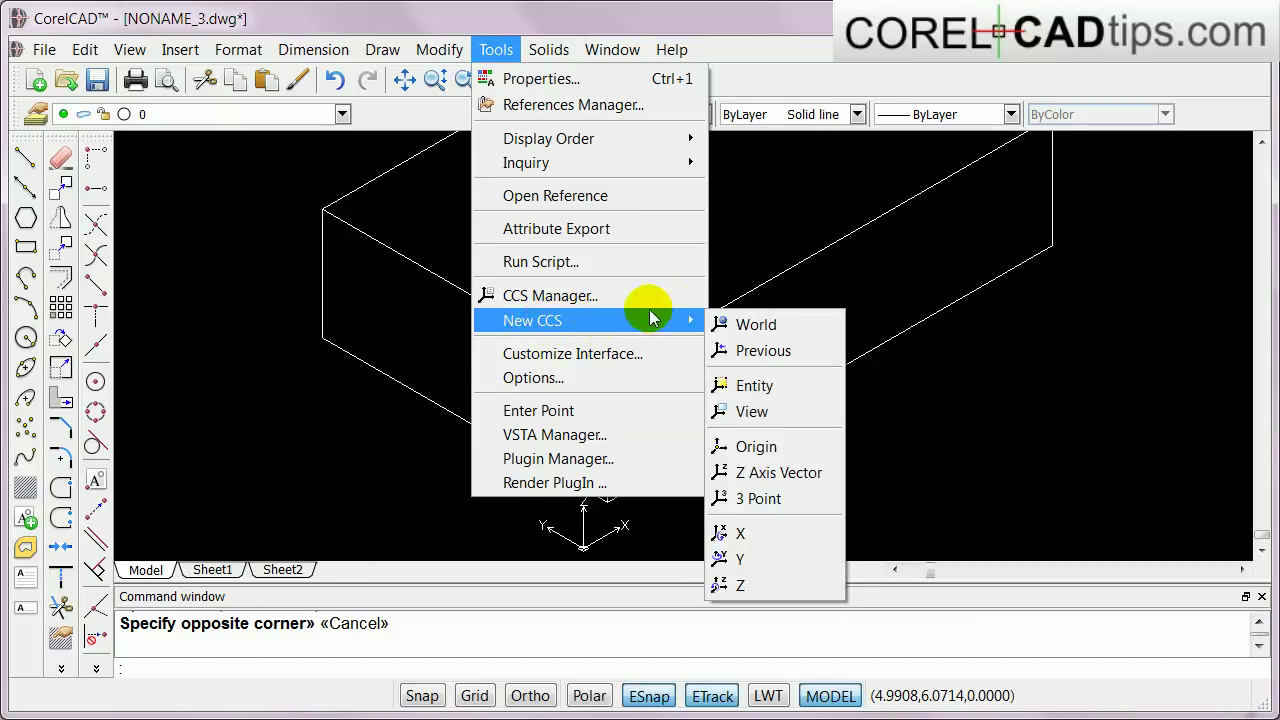
click(768, 501)
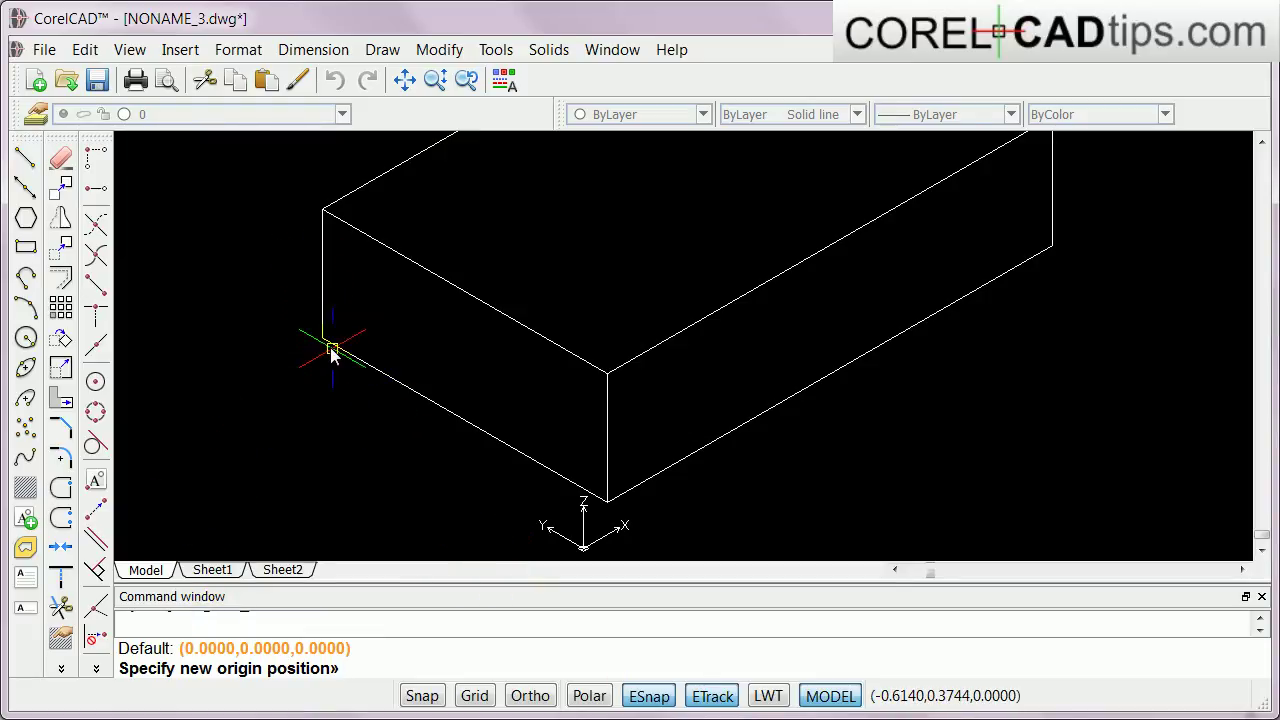
scroll(331, 348, up, 3)
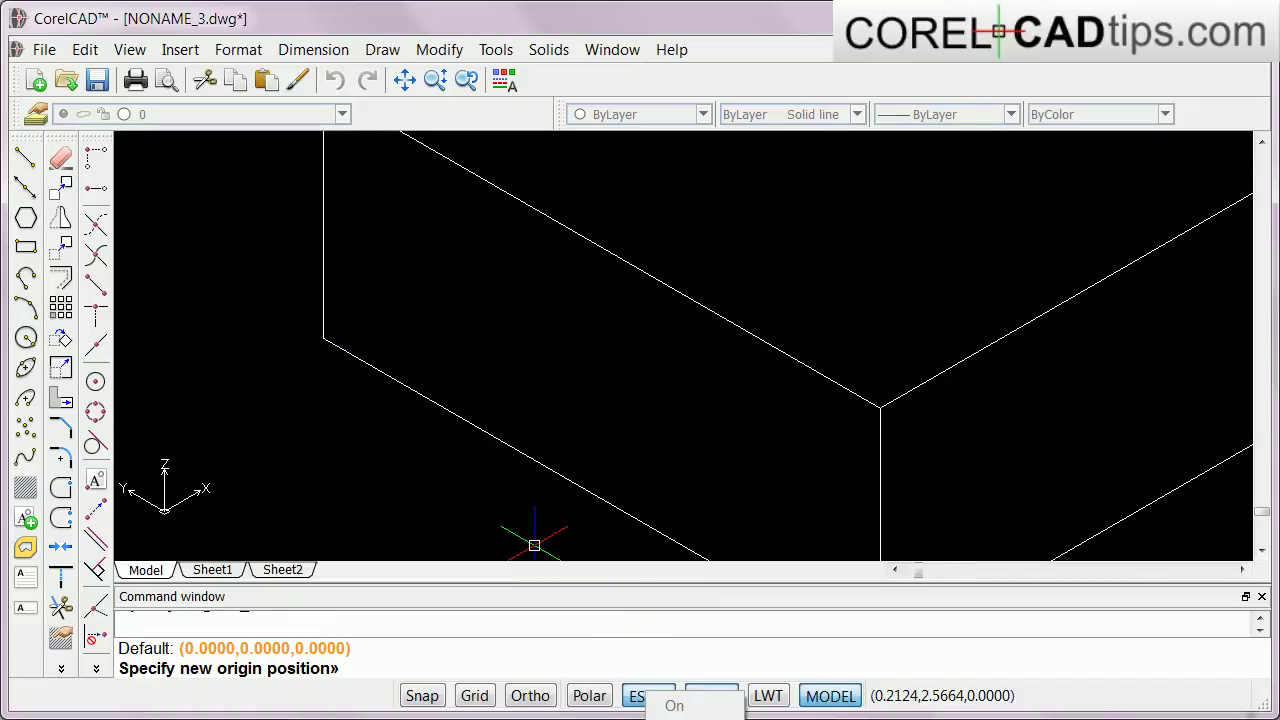
click(680, 712)
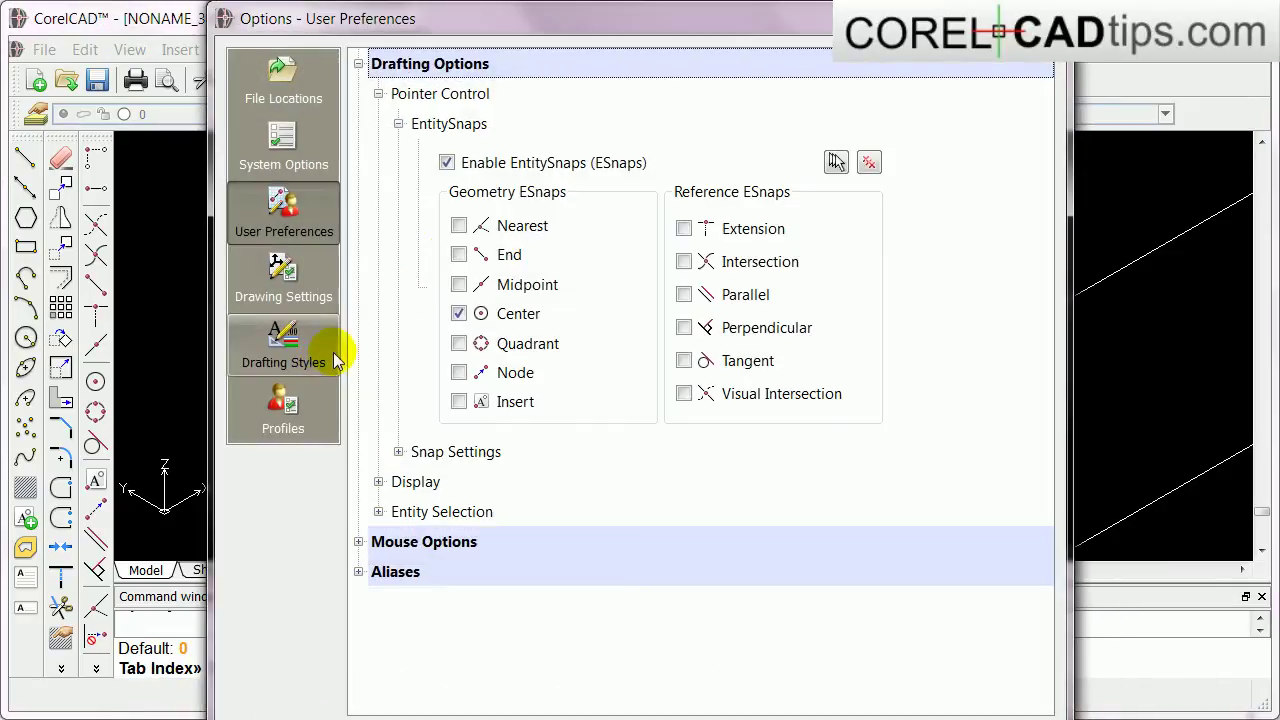
click(459, 255)
click(670, 702)
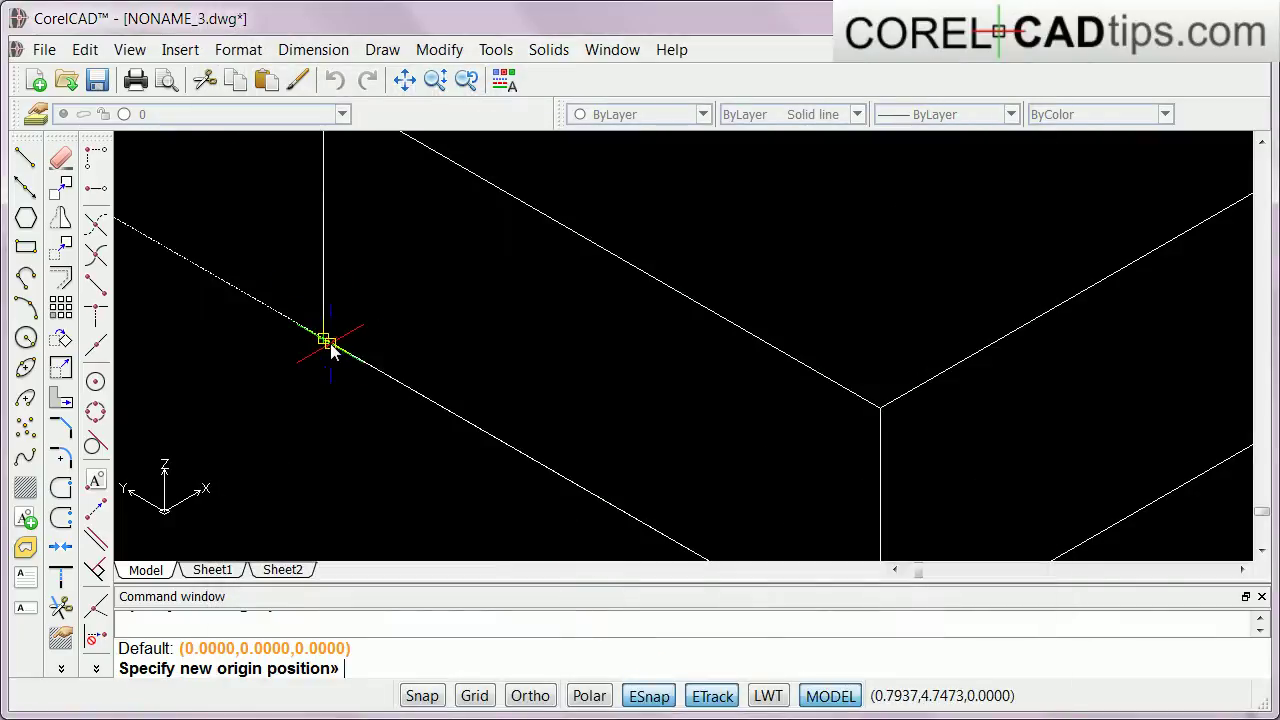
Step: Pick the box's bottom corner as origin, the bottom edge for +X, the vertical edge for +Y
click(325, 340)
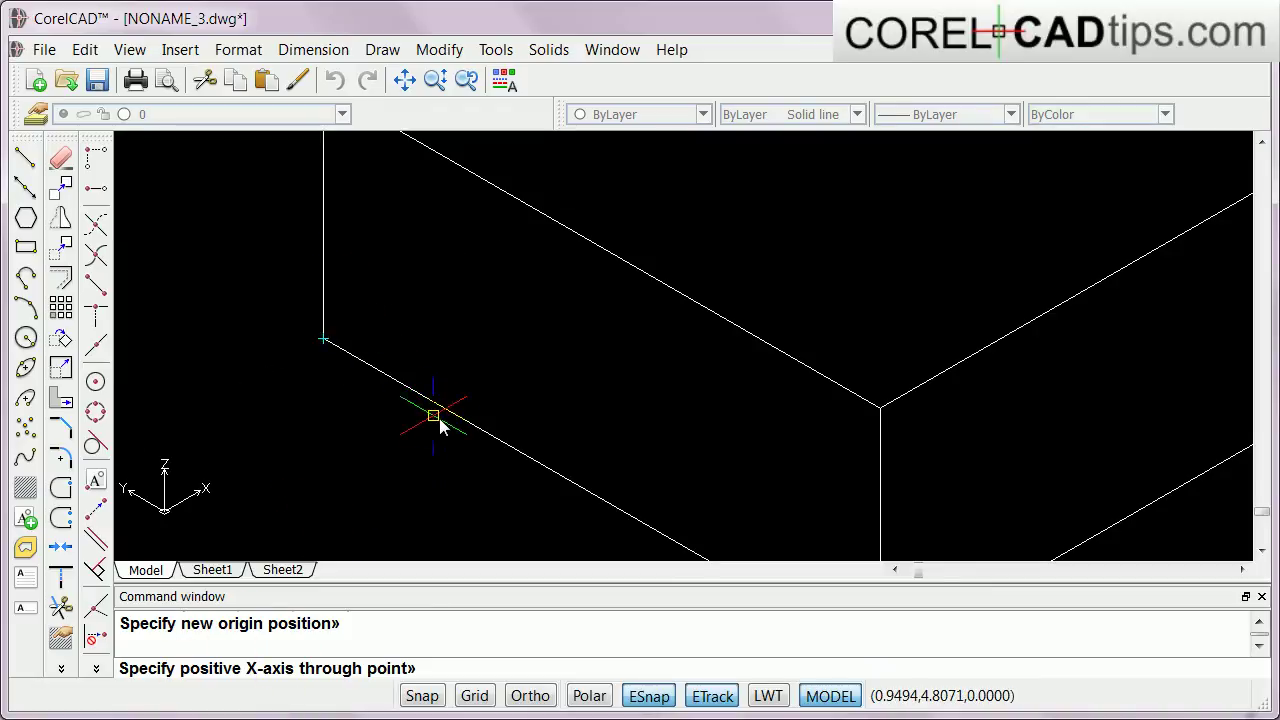
scroll(514, 456, down, 3)
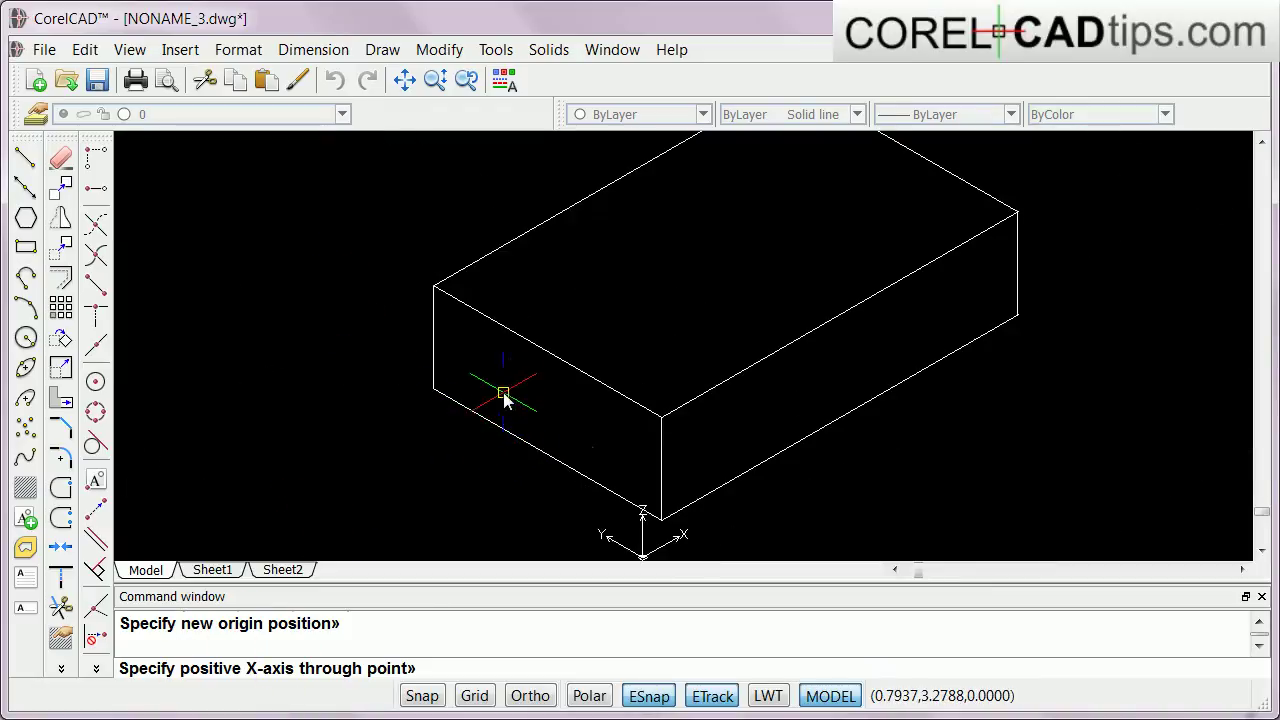
click(660, 519)
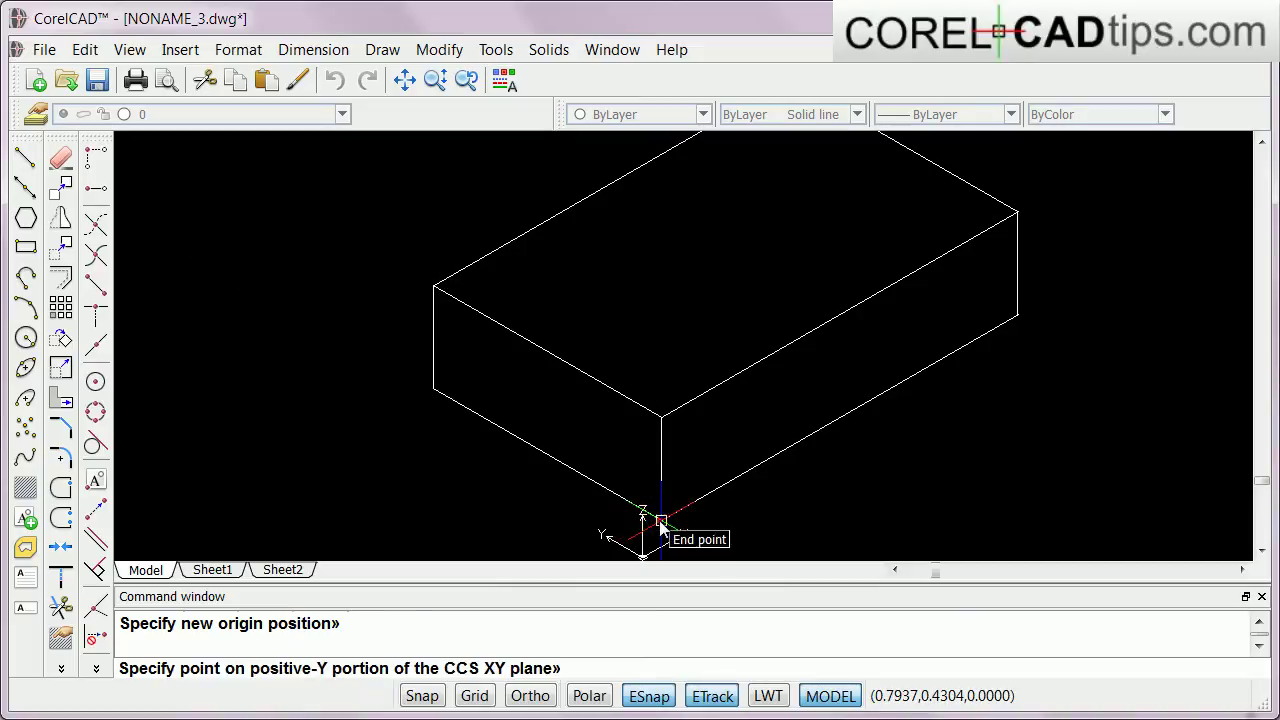
click(433, 286)
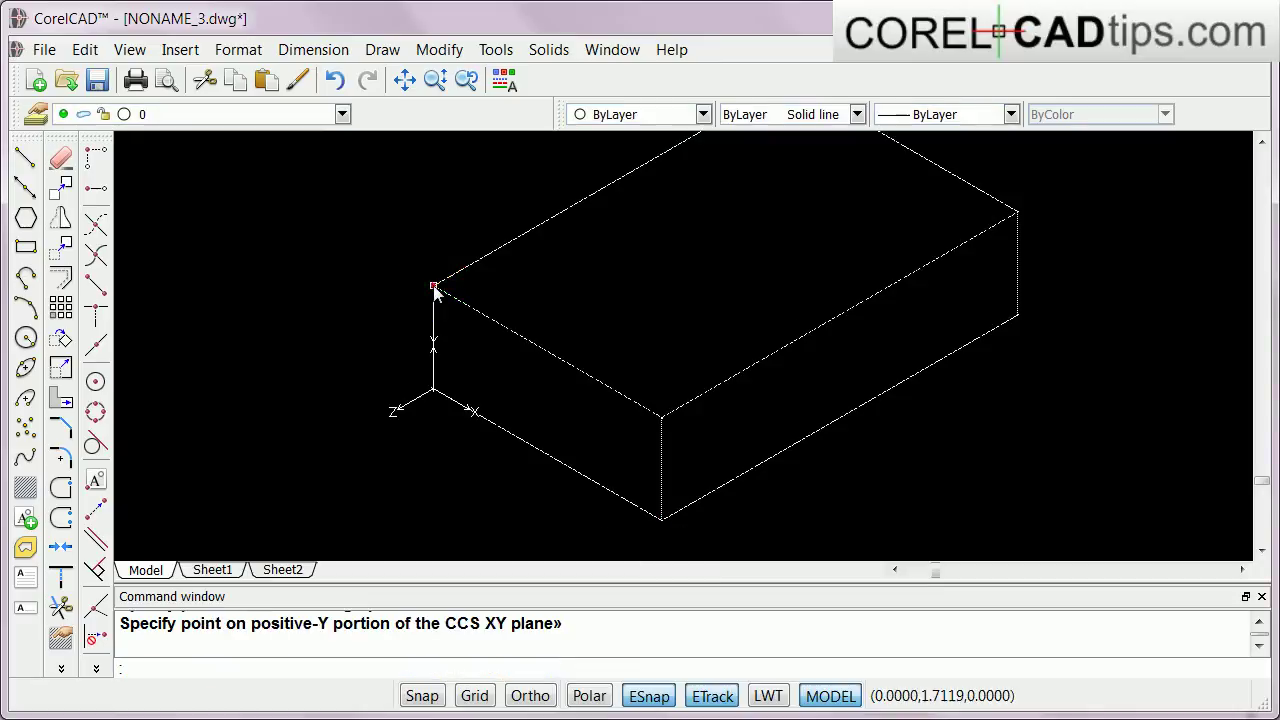
scroll(434, 418, up, 3)
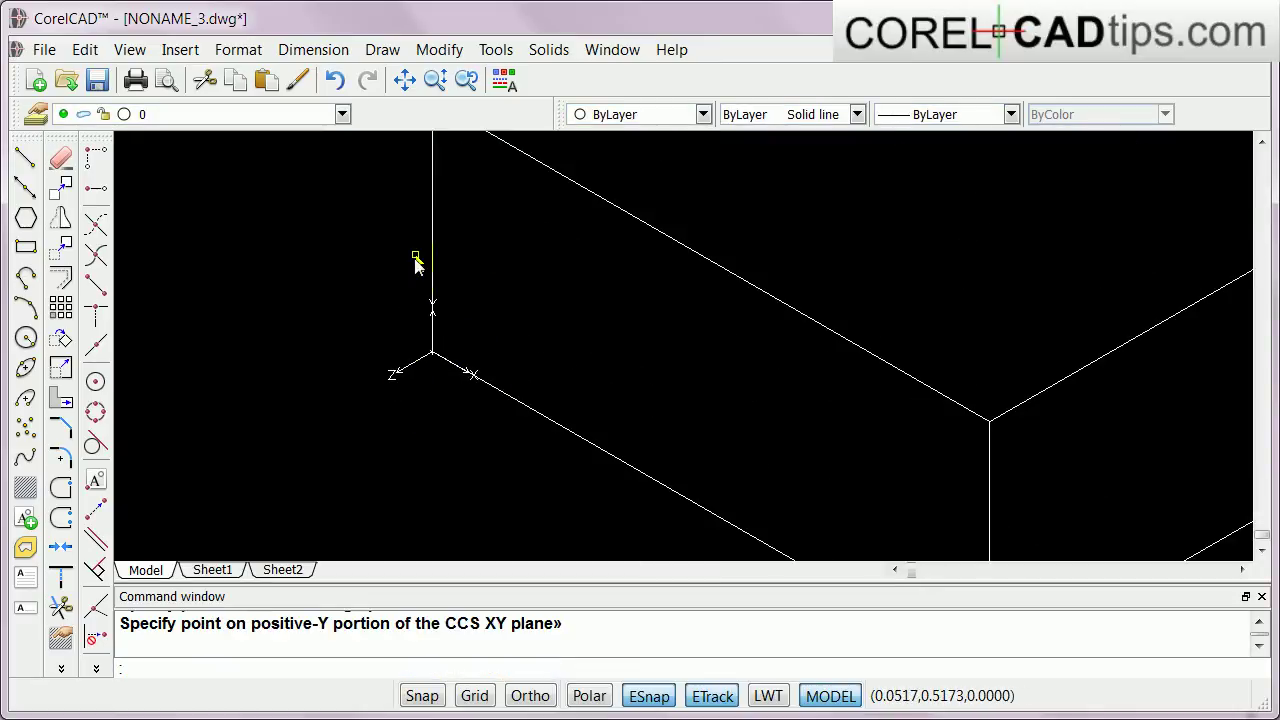
scroll(577, 383, down, 2)
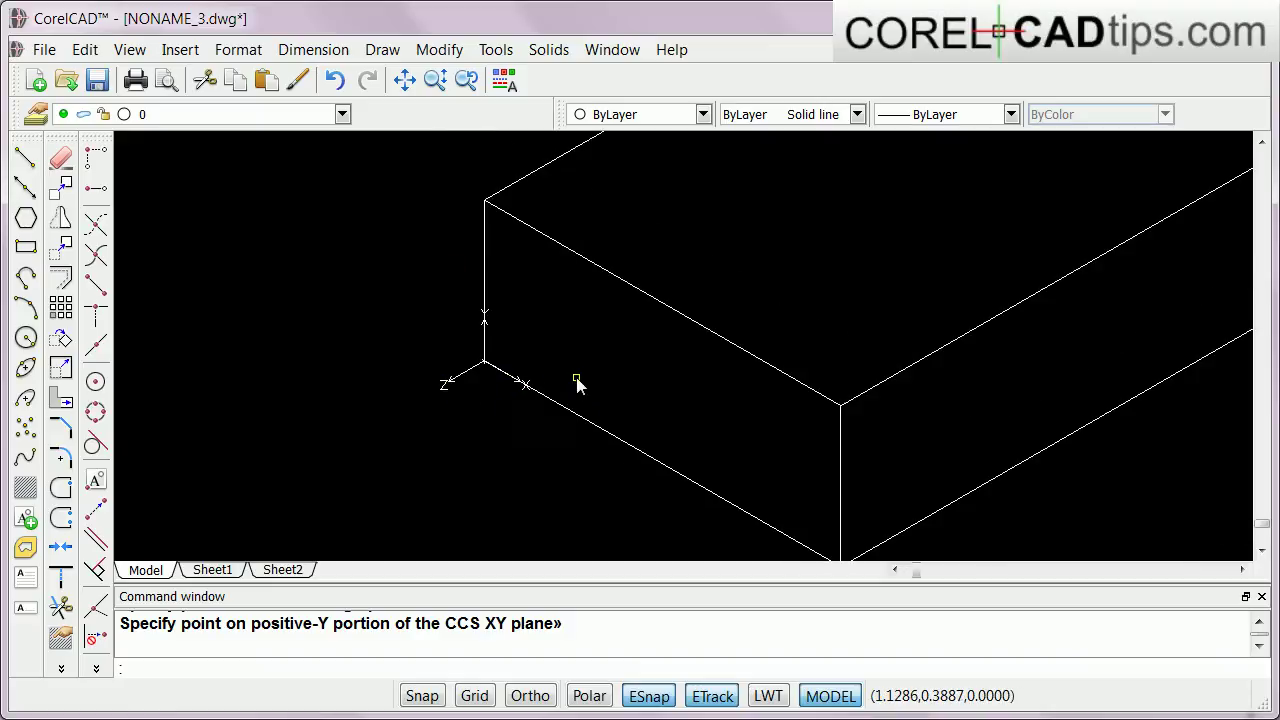
click(95, 382)
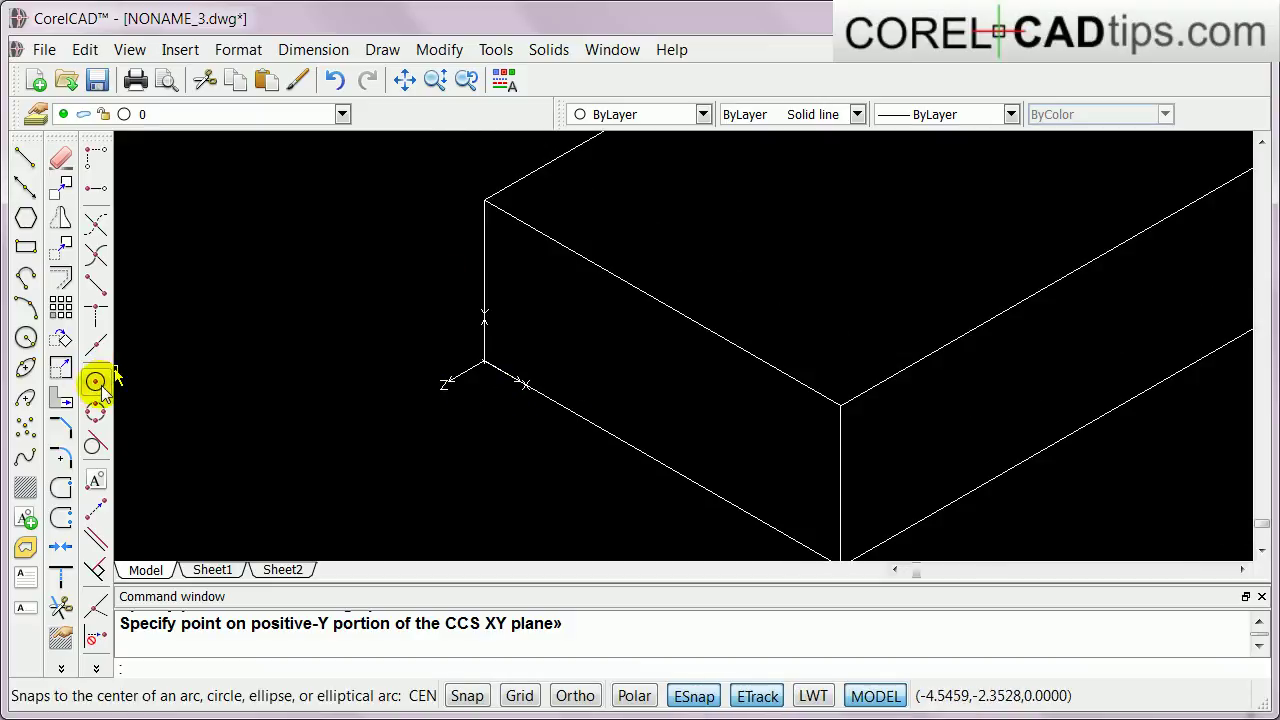
Step: Draw a circle on the box's end face, redoing it after a misplaced first centre
click(549, 319)
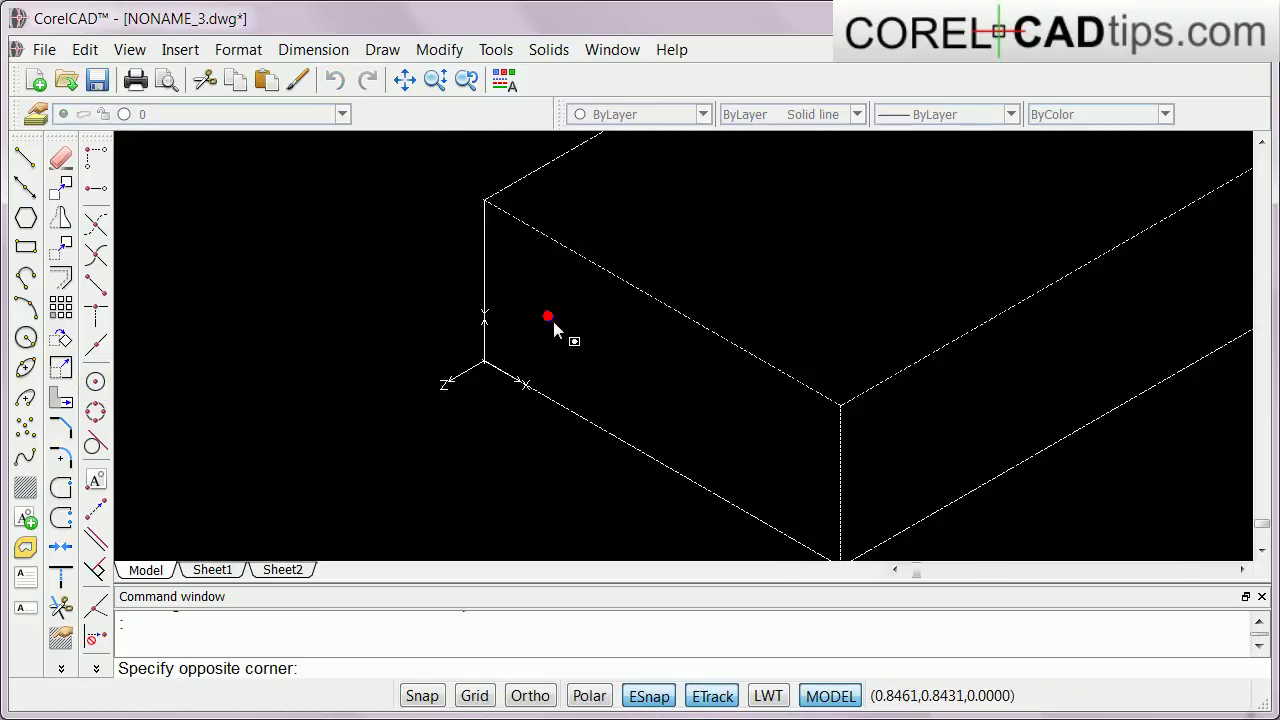
click(26, 340)
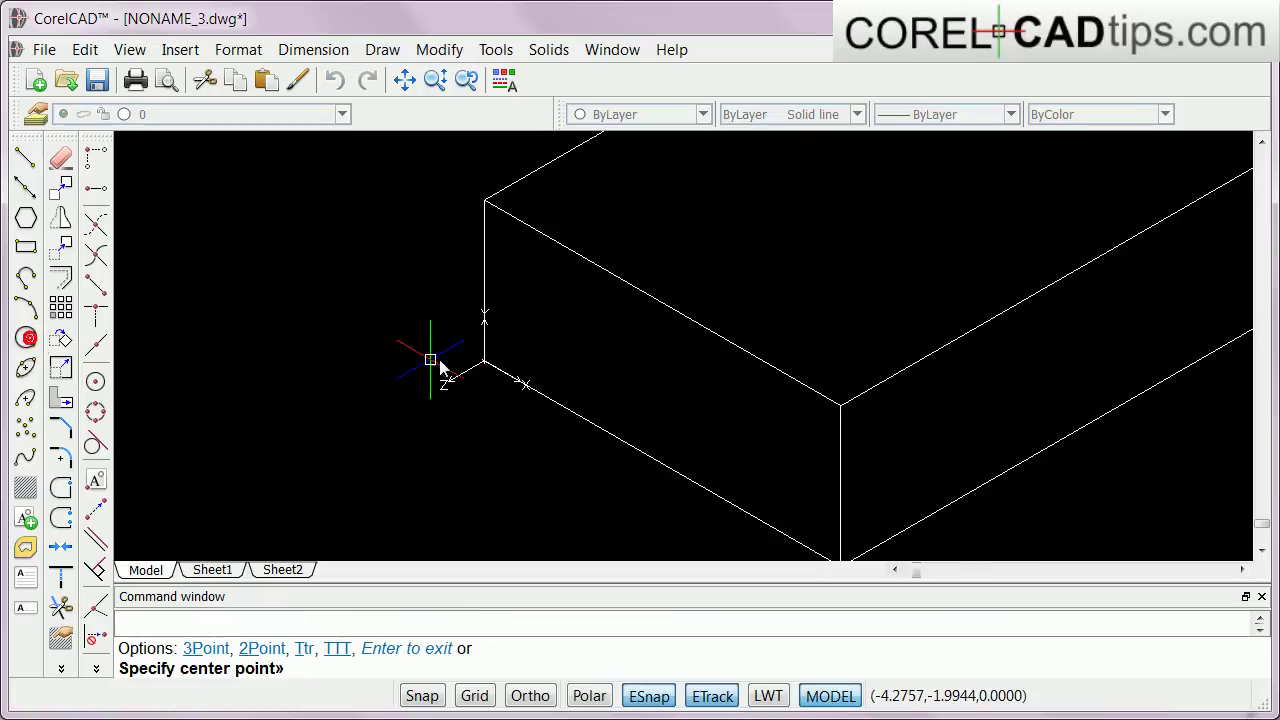
click(484, 360)
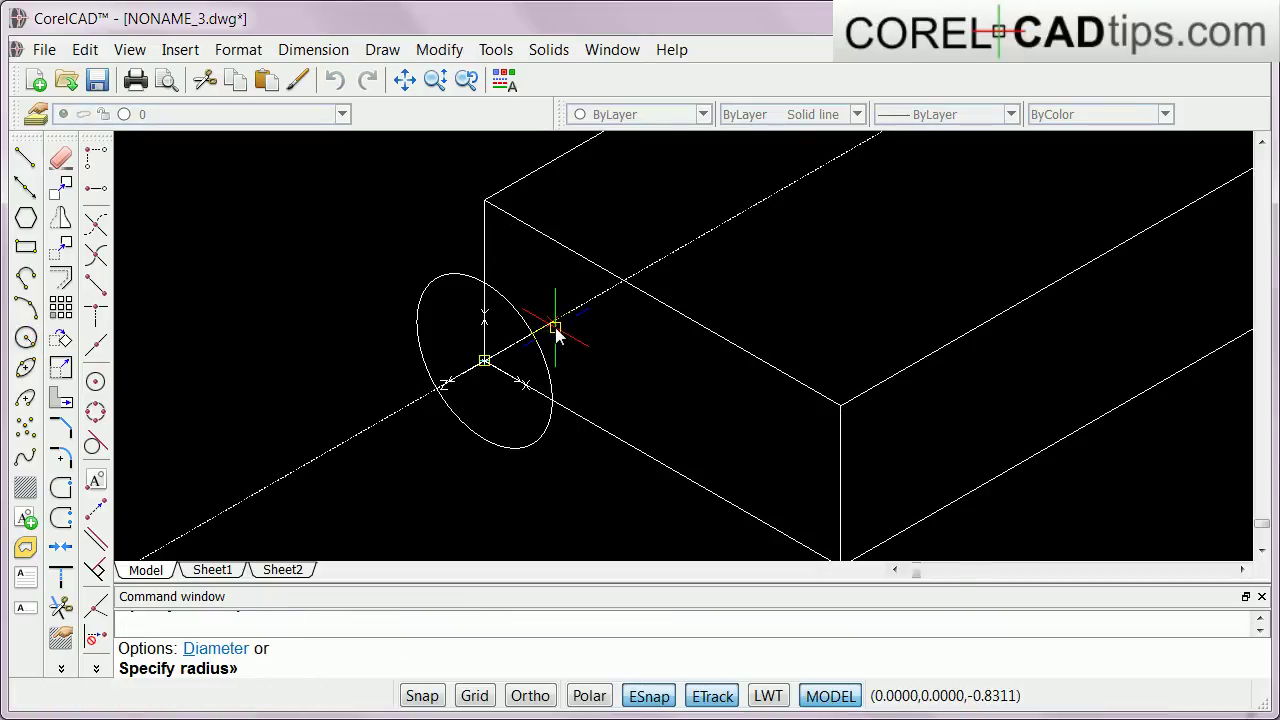
key(Escape)
click(26, 340)
scroll(514, 346, up, 1)
scroll(514, 346, up, 2)
click(602, 258)
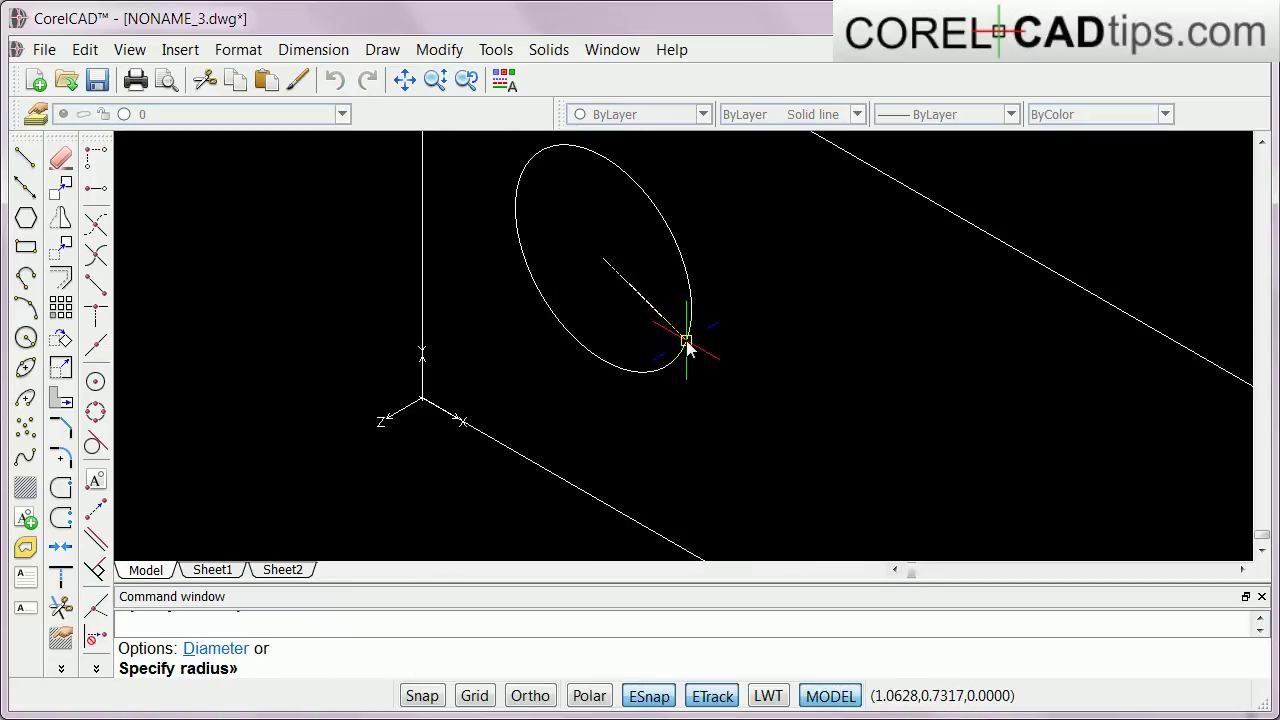
click(686, 347)
scroll(686, 350, down, 3)
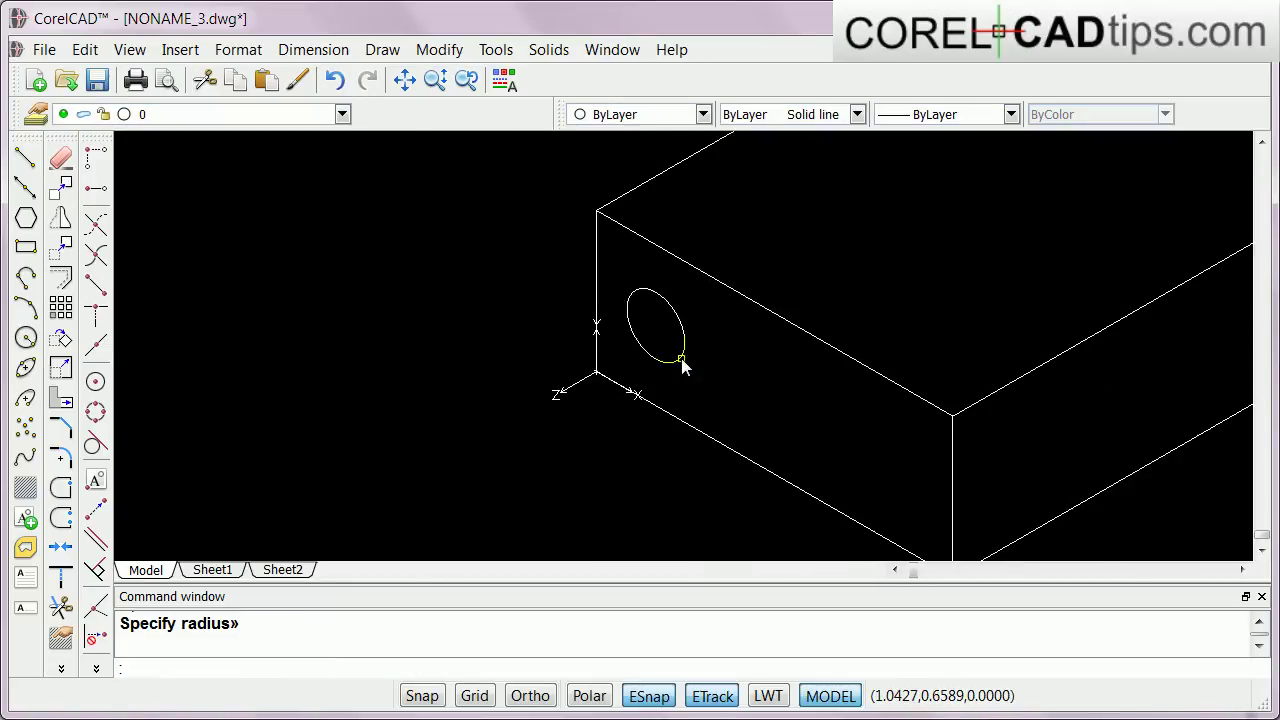
Step: Draw a small rectangle beside the circle on the end face
click(26, 247)
scroll(808, 415, up, 3)
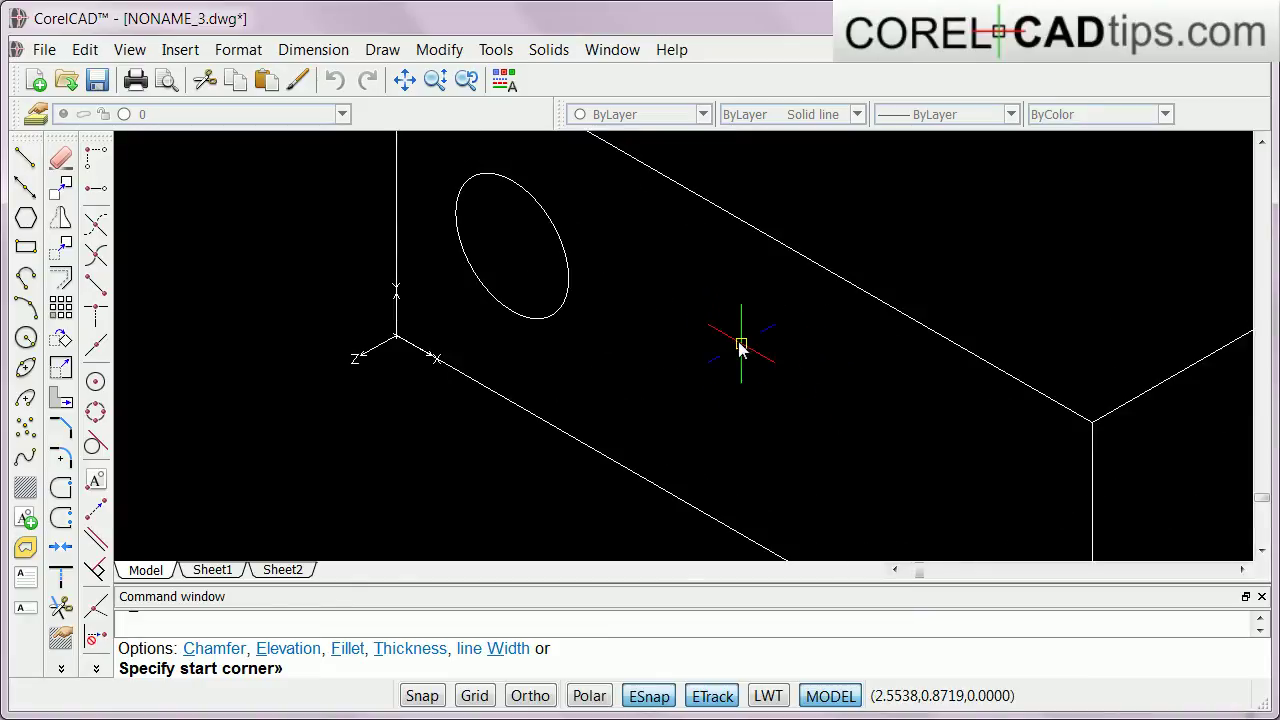
click(693, 308)
click(871, 490)
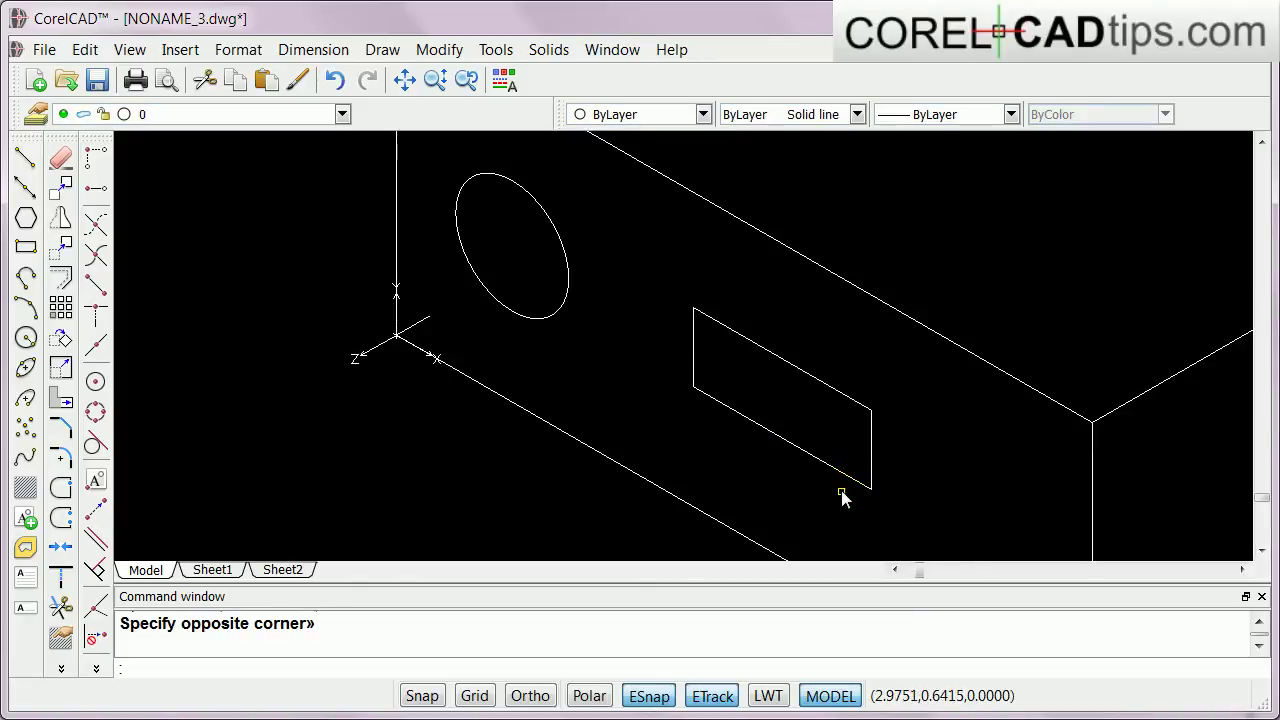
scroll(842, 497, down, 3)
middle_drag(846, 427, 601, 311)
scroll(601, 311, up, 1)
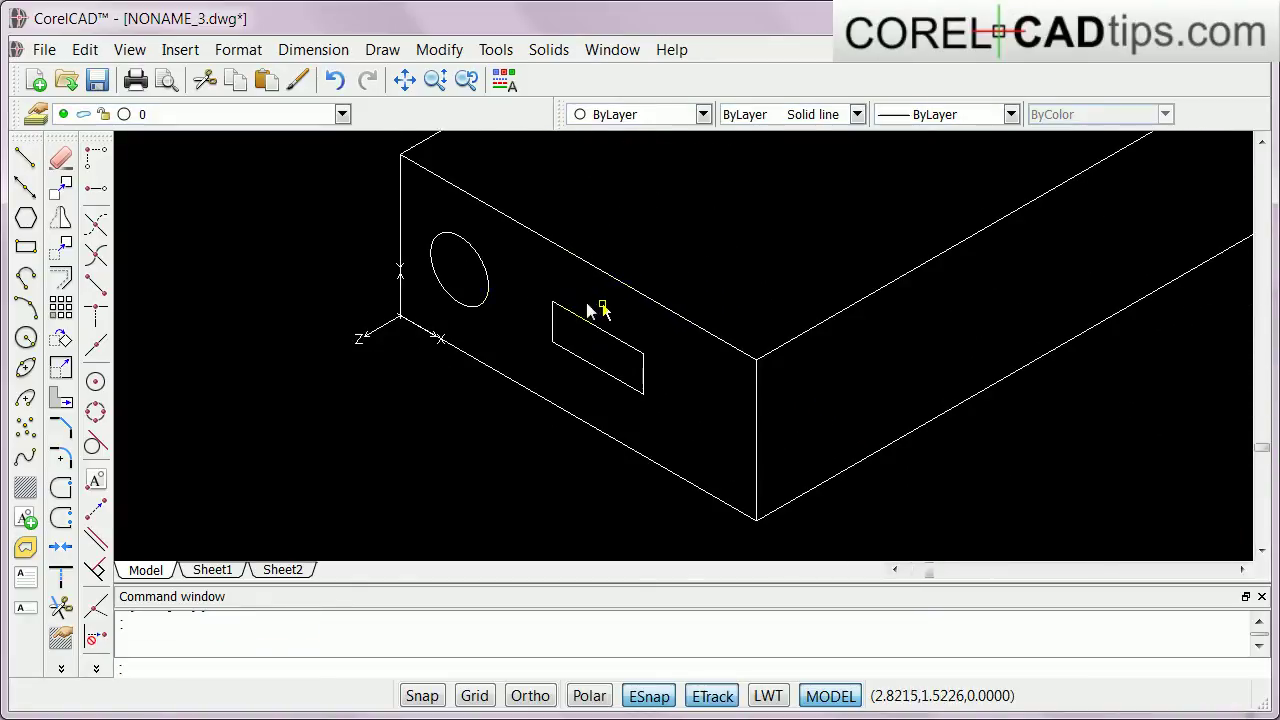
click(424, 138)
Step: Extrude the rectangle and circle so the rectangle forms a tab jutting from the end face
click(549, 49)
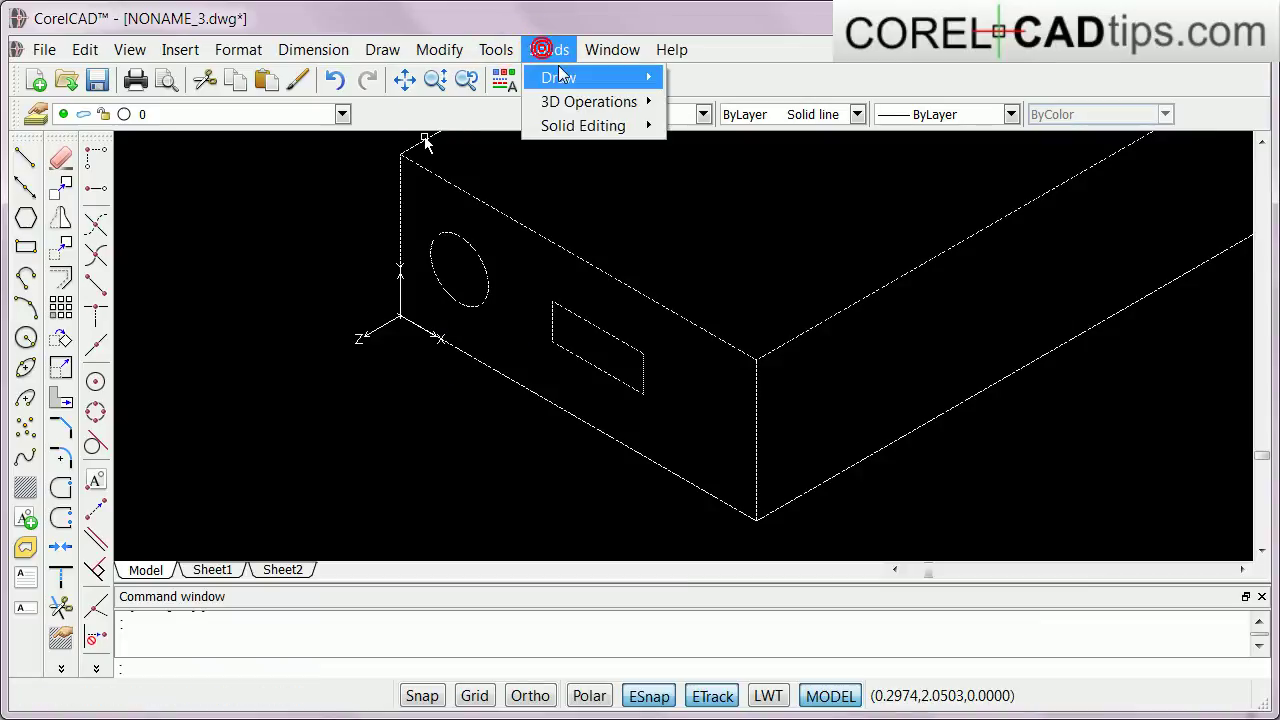
click(784, 310)
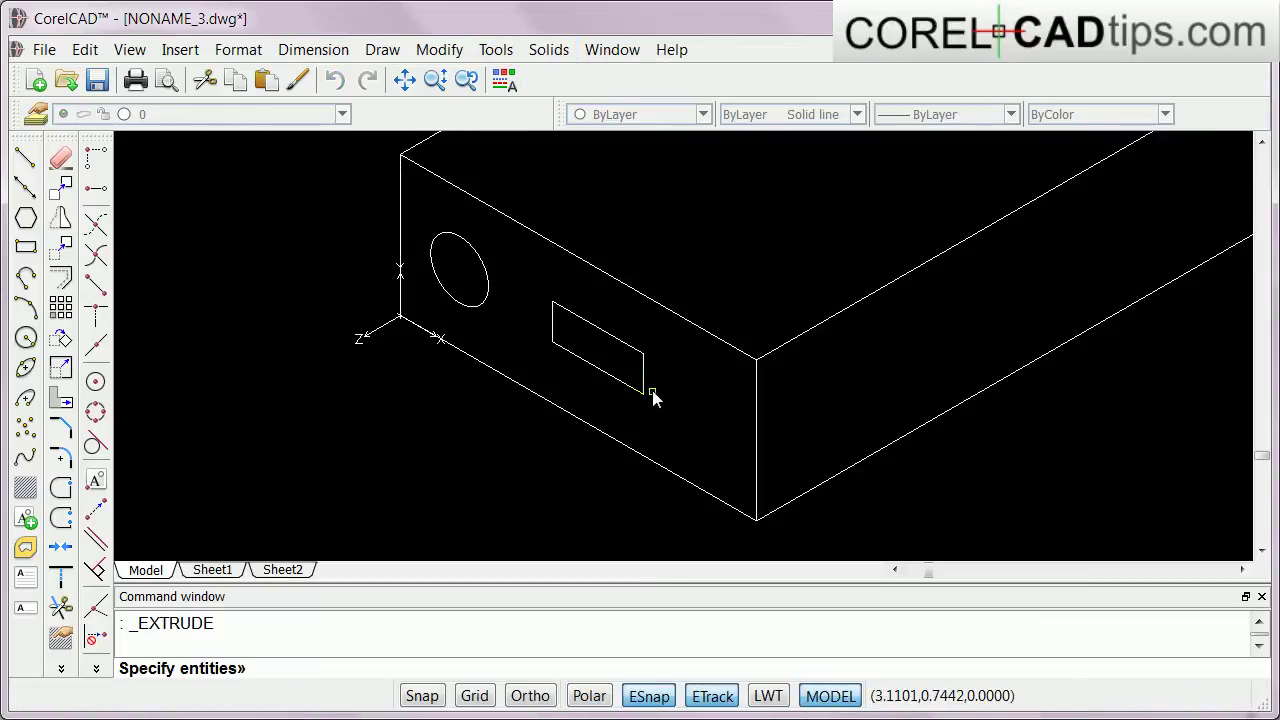
click(645, 378)
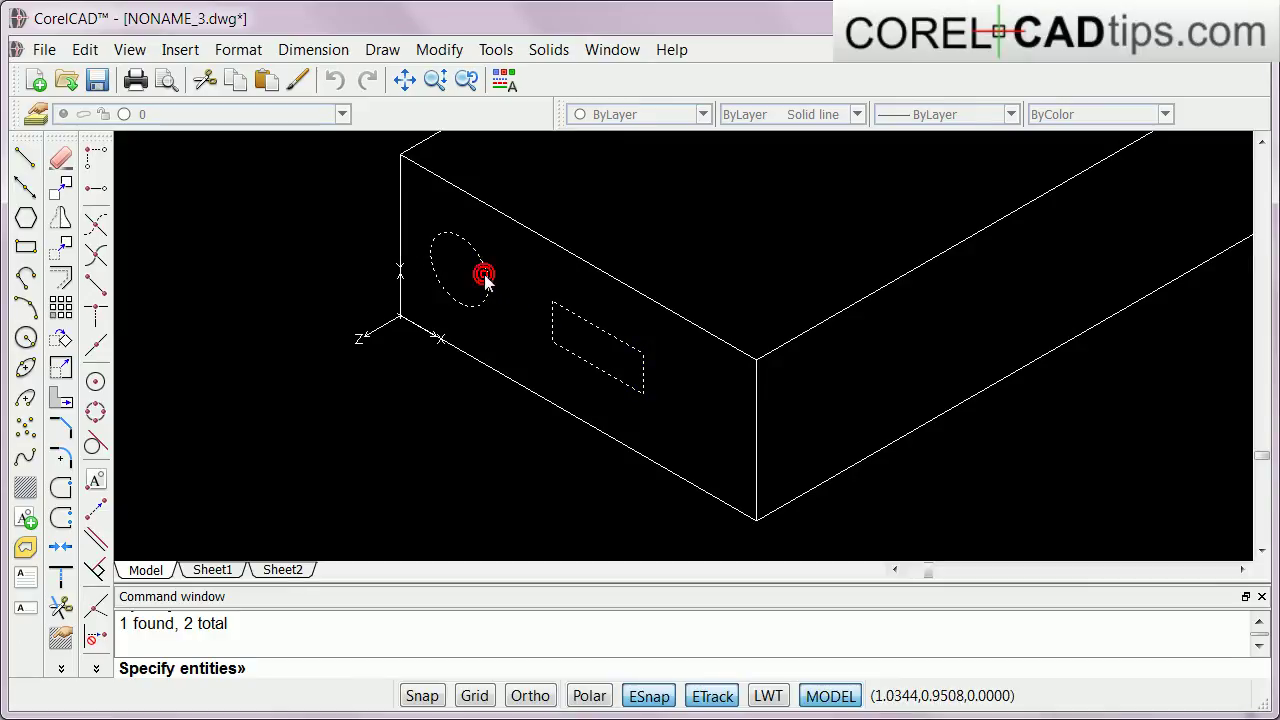
key(Return)
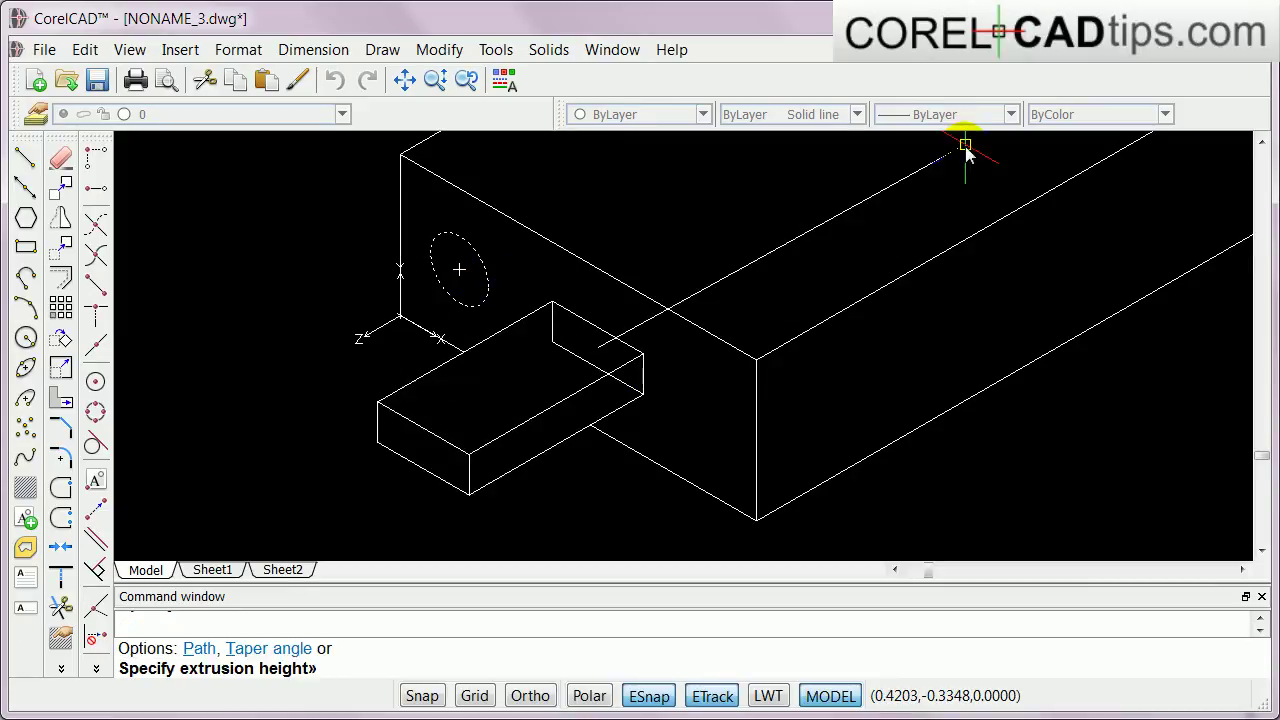
click(1037, 157)
scroll(780, 395, down, 1)
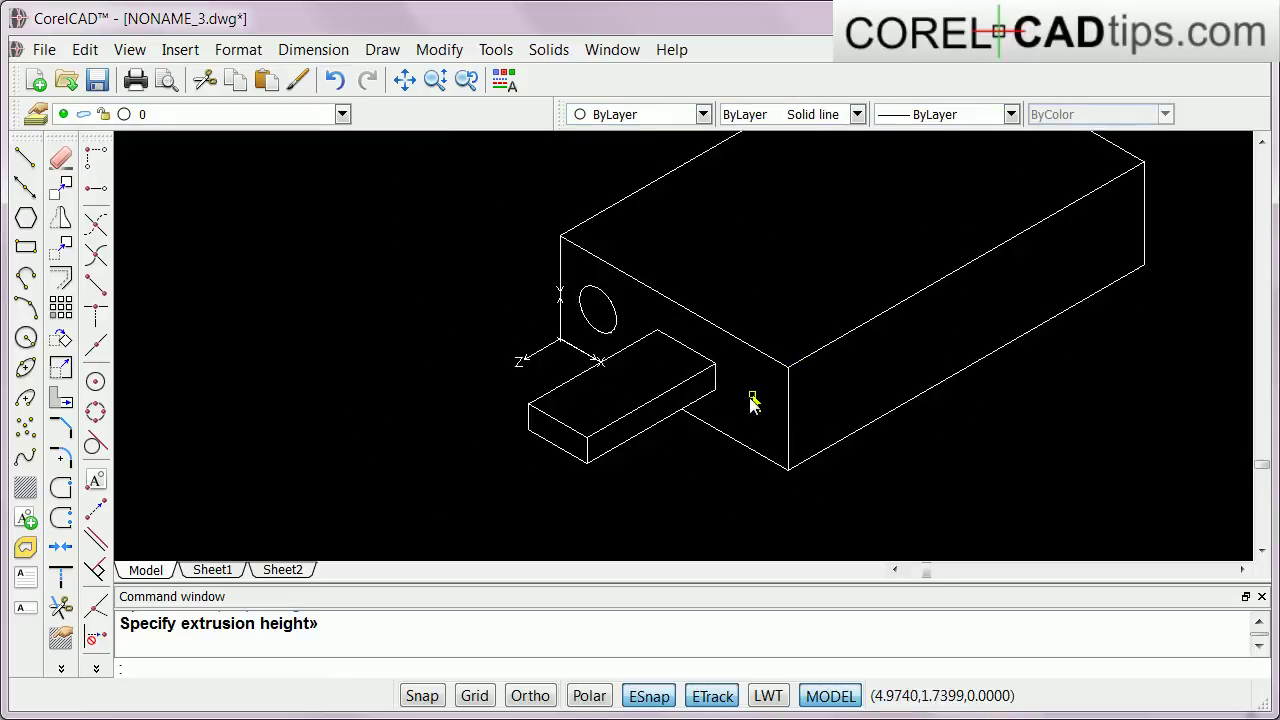
scroll(641, 422, up, 1)
scroll(641, 422, down, 1)
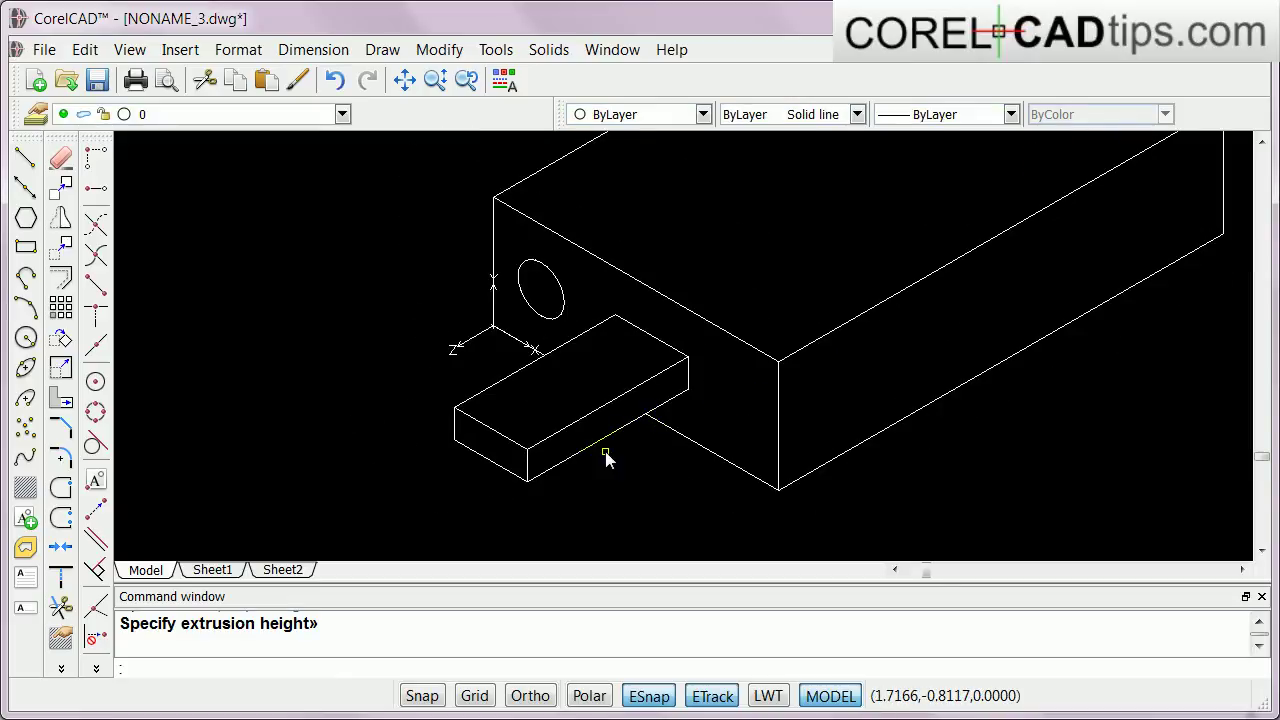
scroll(607, 457, up, 2)
mouse_move(698, 424)
shift+middle_down()
mouse_move(782, 372)
mouse_move(728, 400)
mouse_move(596, 374)
shift+middle_up()
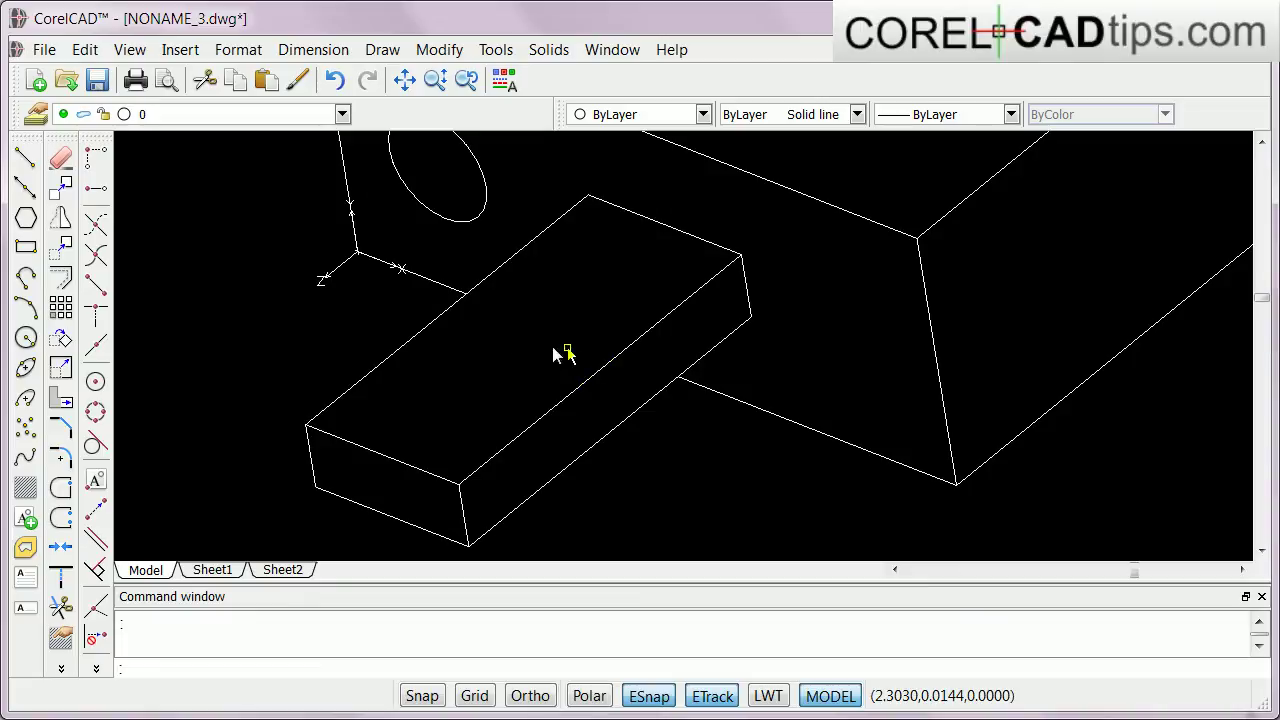
scroll(518, 370, down, 1)
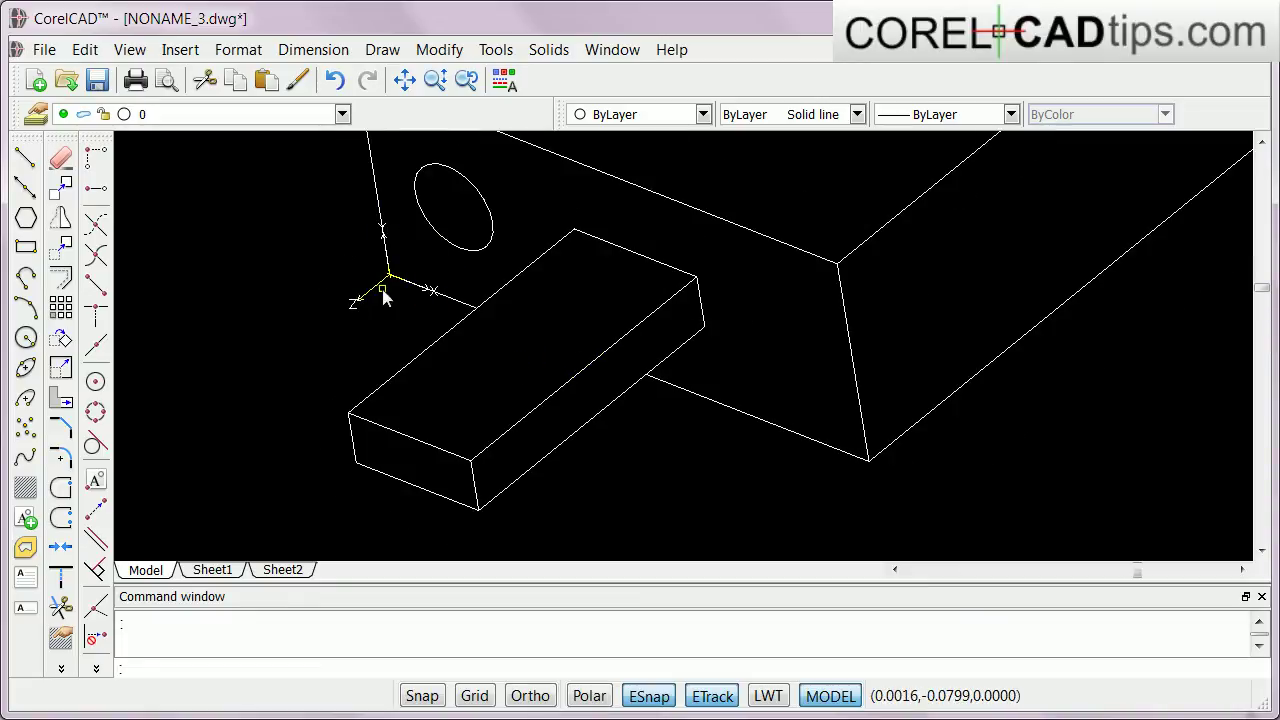
Step: Cancel a stray rectangle, then place a 3-point CCS on the tab top with origin at its outer corner
click(26, 246)
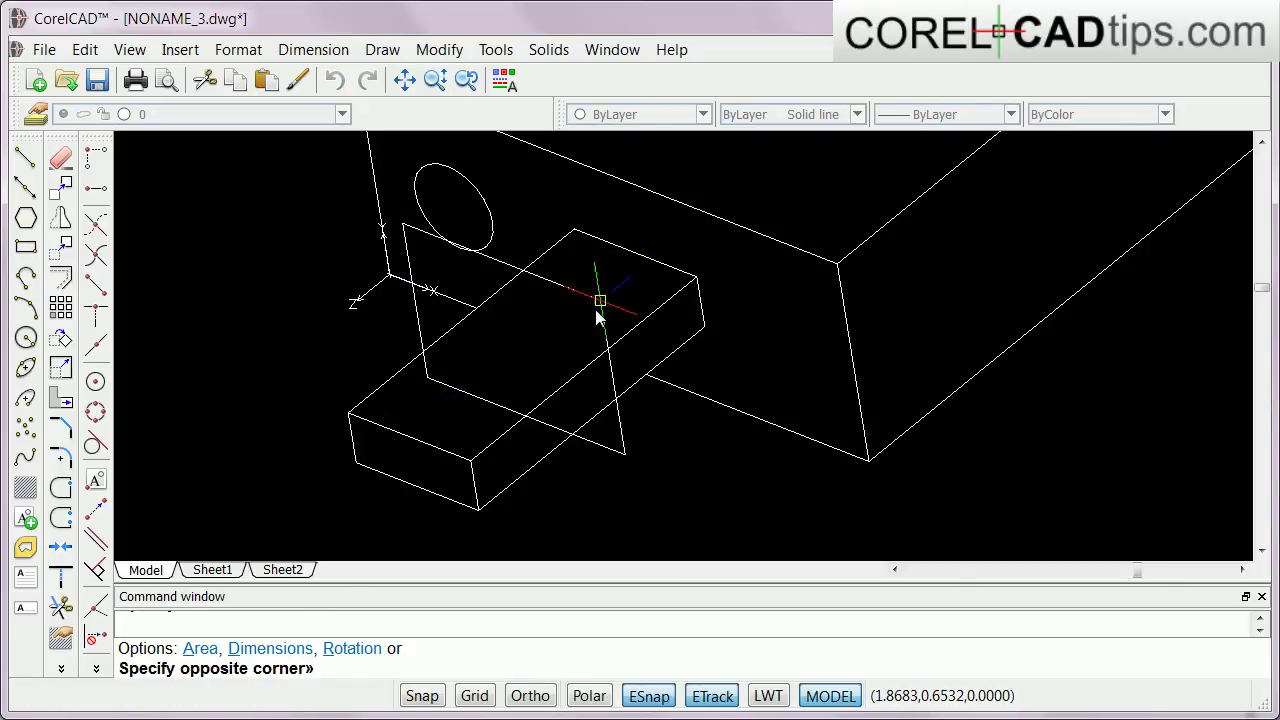
key(Escape)
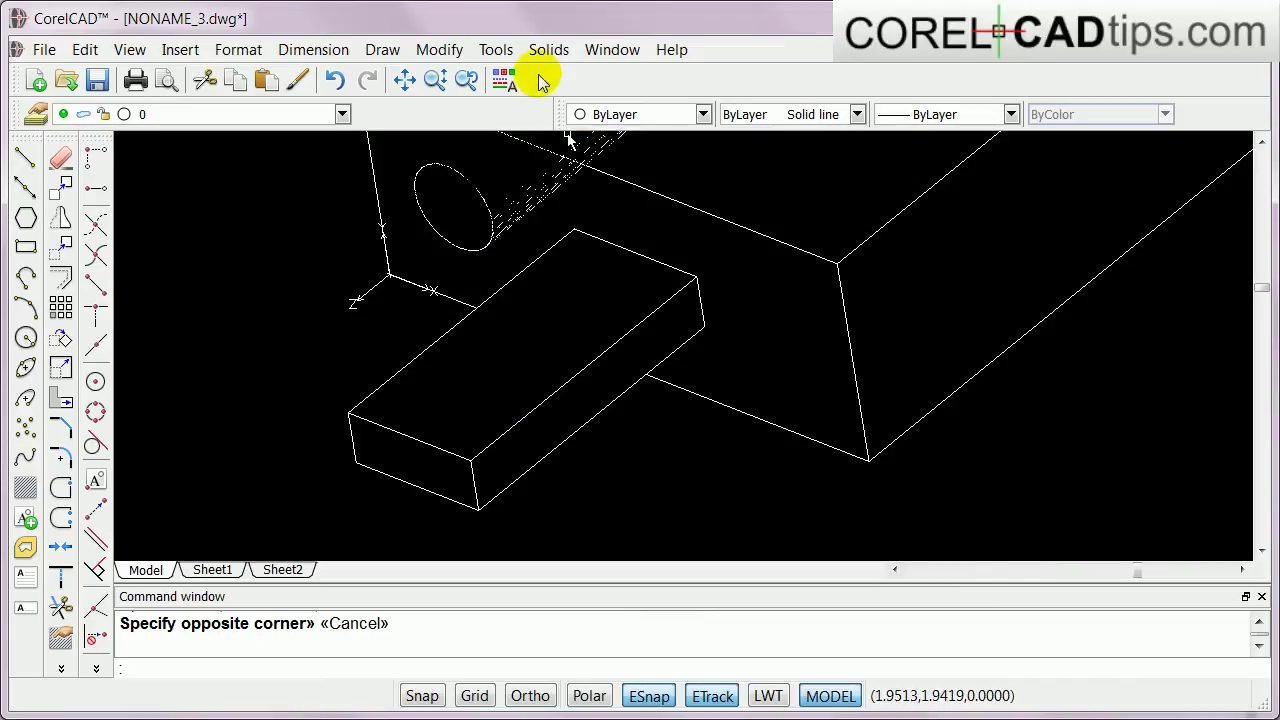
click(440, 49)
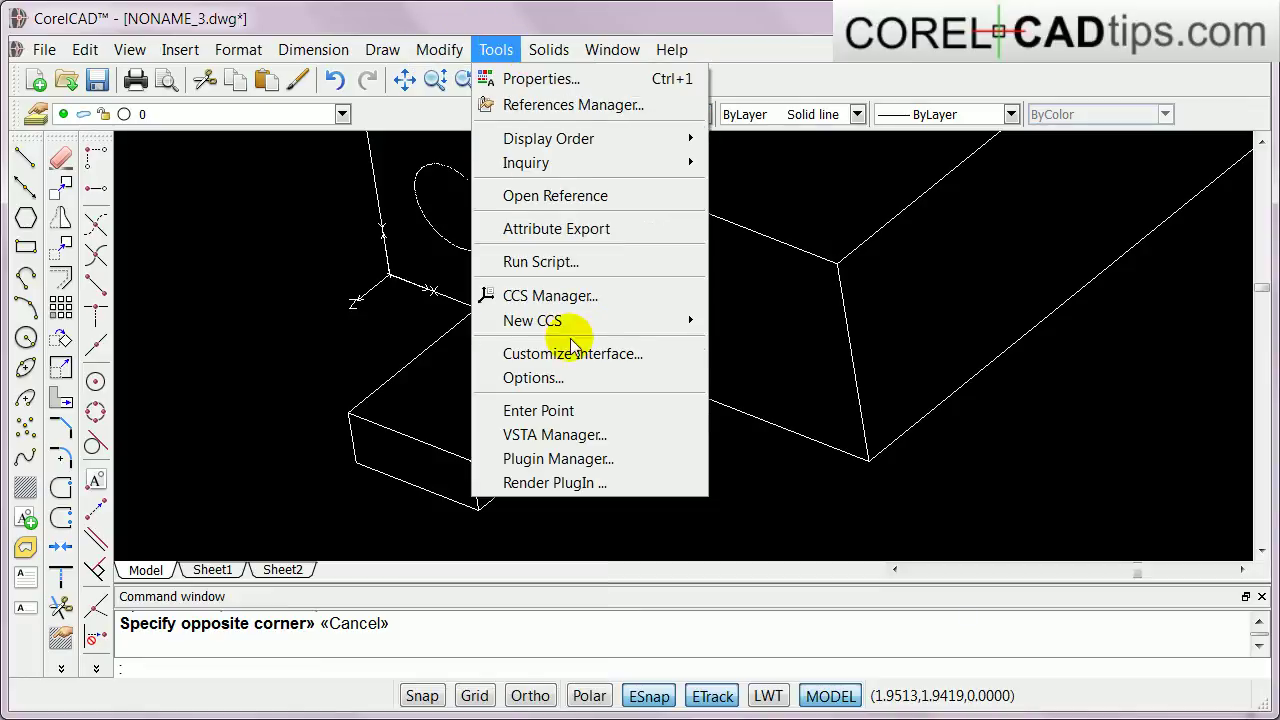
mouse_move(533, 320)
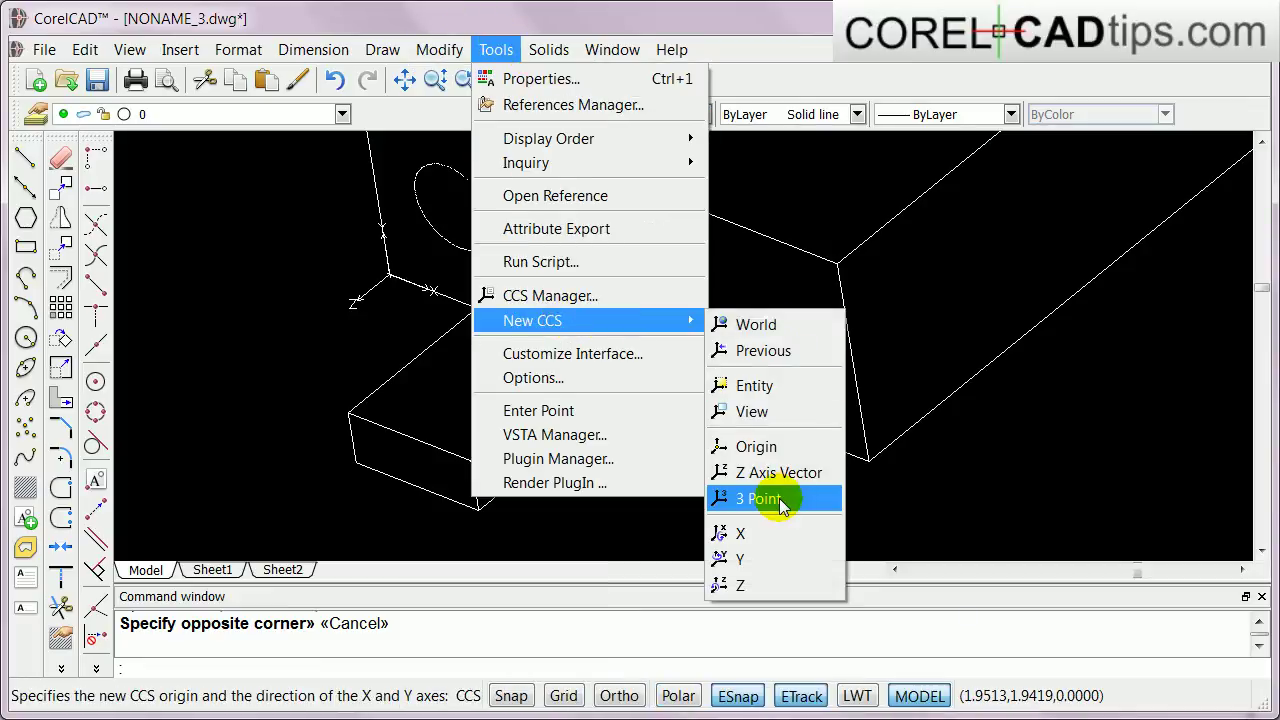
click(775, 498)
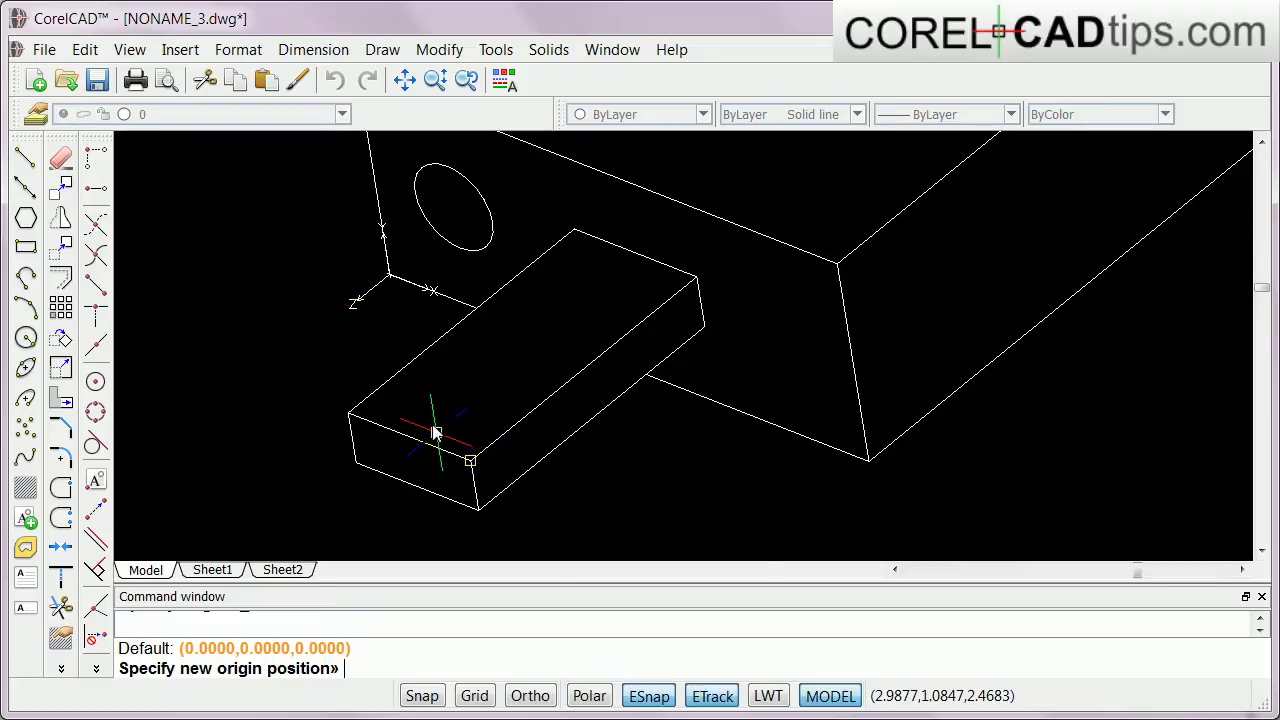
click(471, 463)
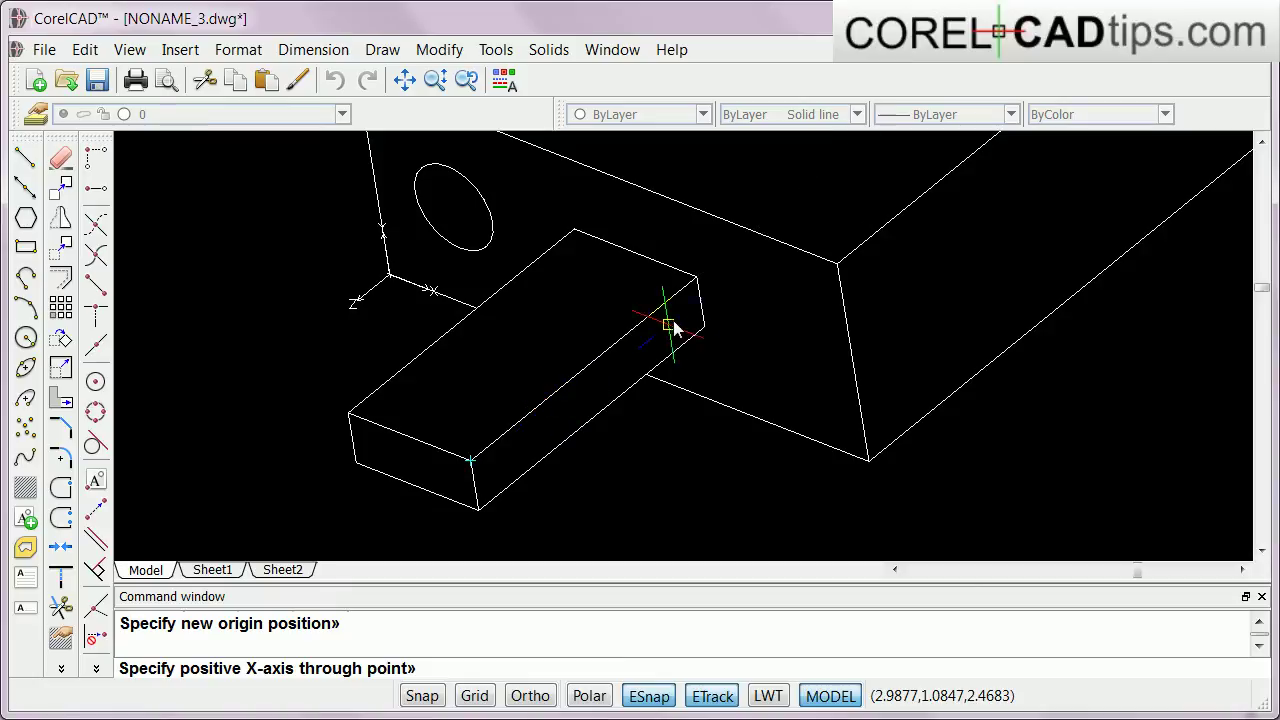
click(696, 278)
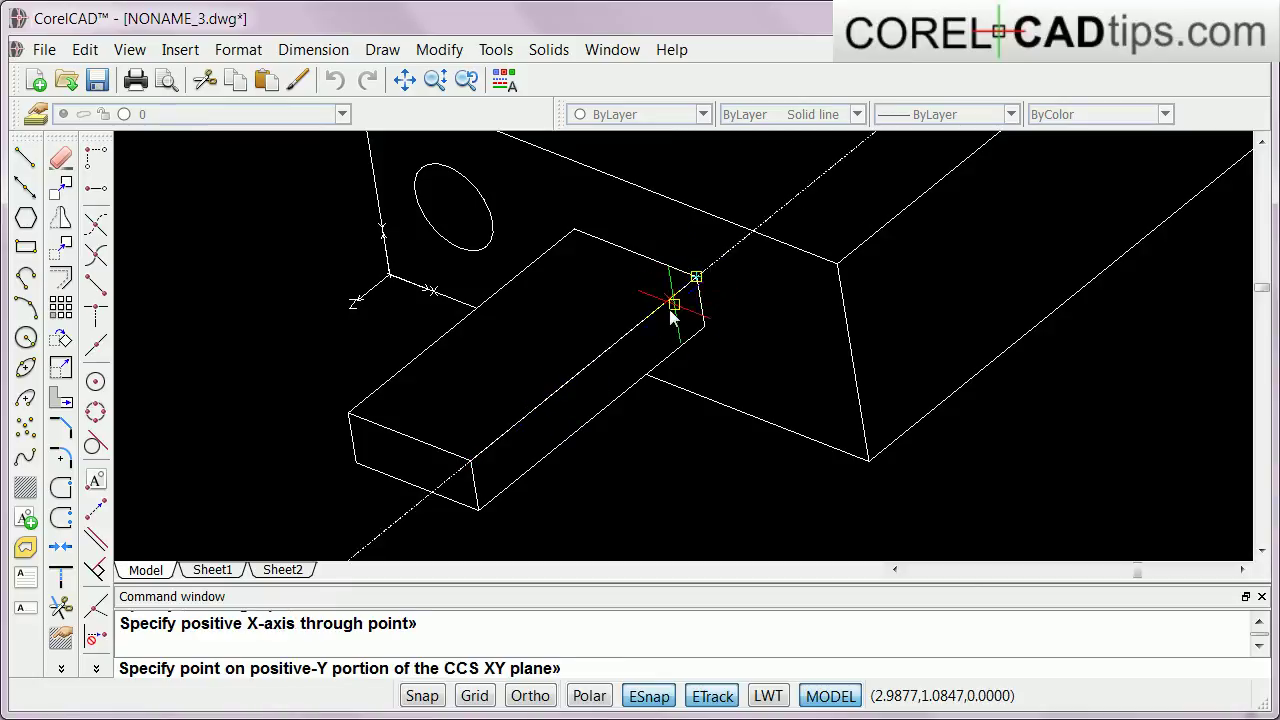
click(349, 414)
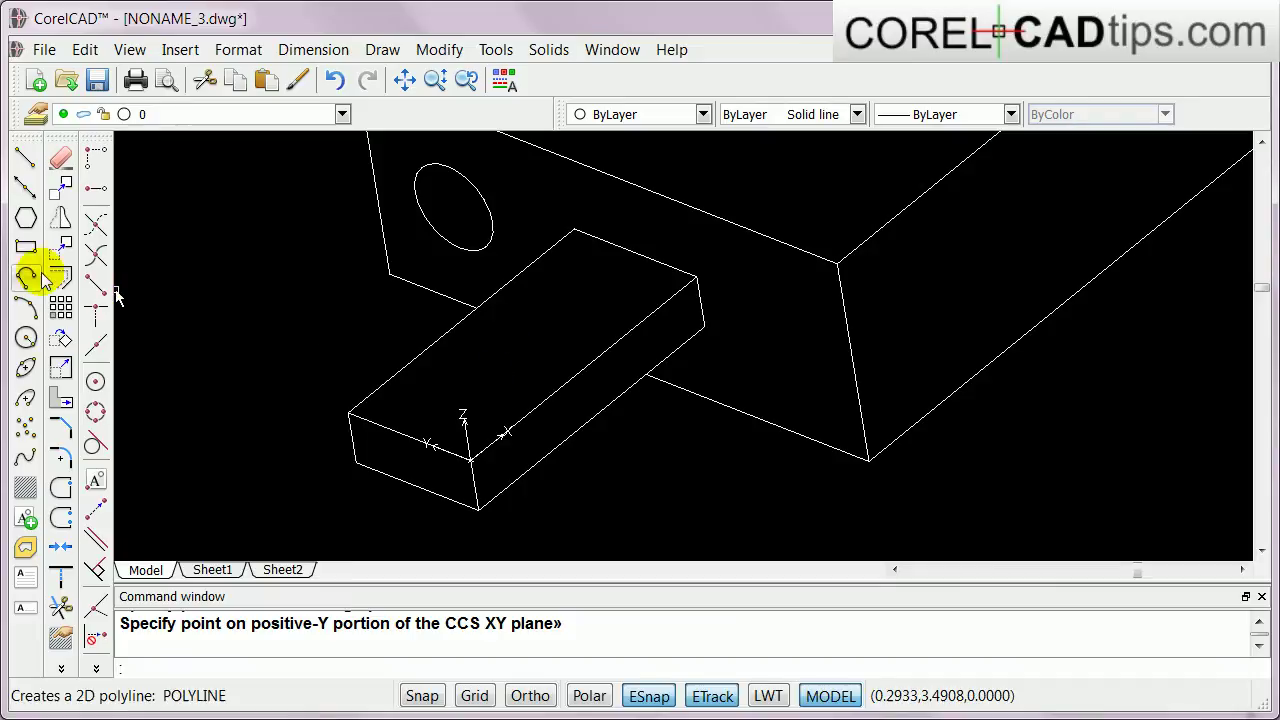
Step: Draw a small rectangle on the tab's top face
click(26, 247)
scroll(465, 382, up, 1)
scroll(460, 388, up, 1)
click(462, 379)
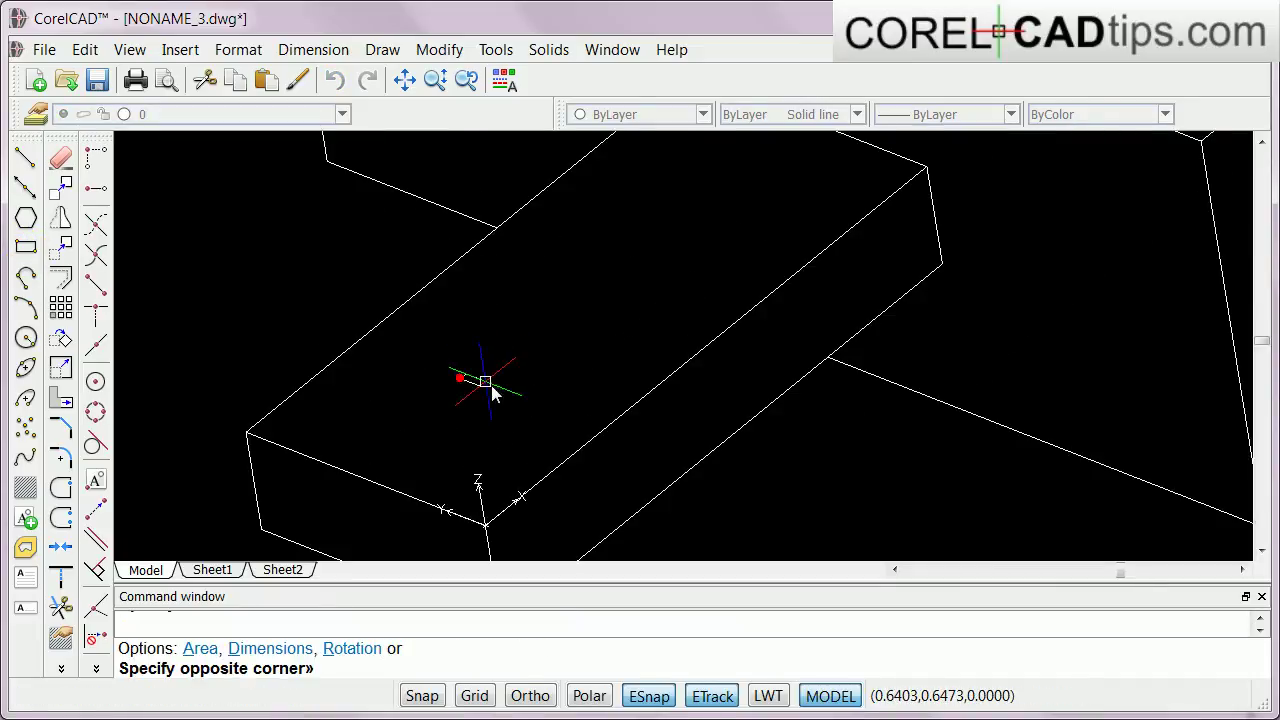
click(686, 280)
scroll(750, 397, down, 2)
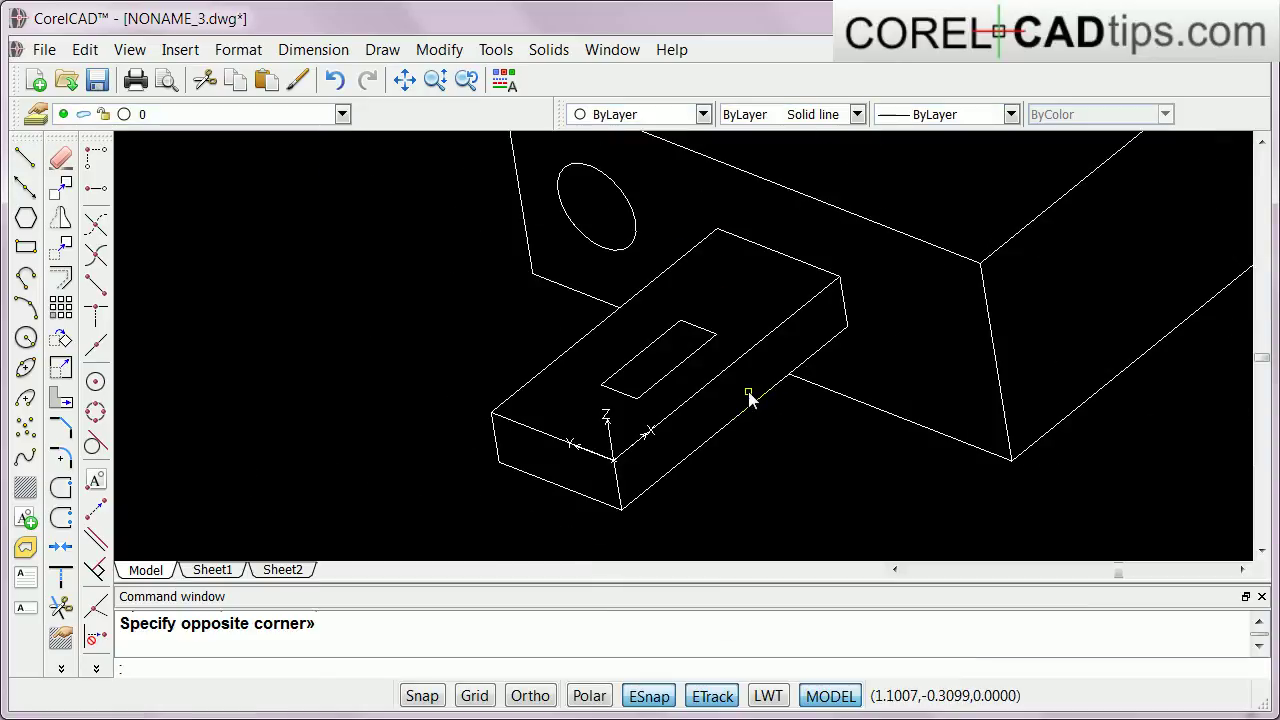
Step: Extrude the small rectangle by a height of 4 into an upright post
click(549, 49)
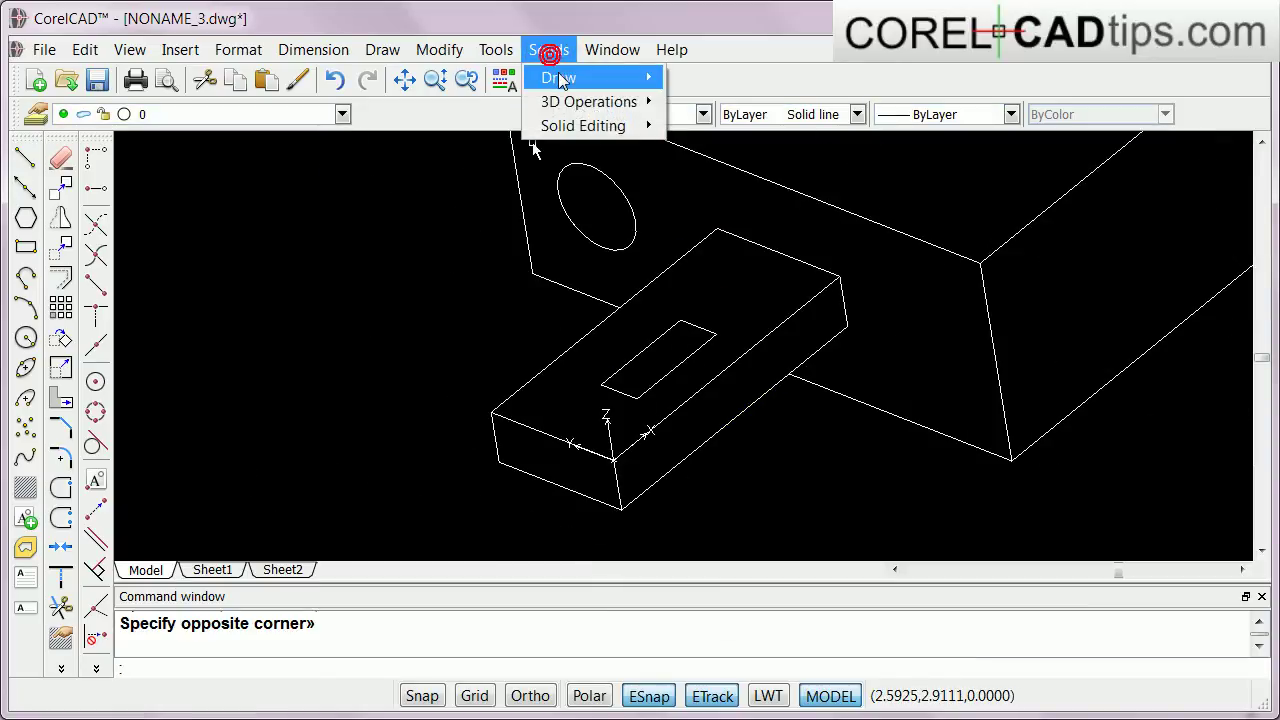
click(557, 76)
click(772, 307)
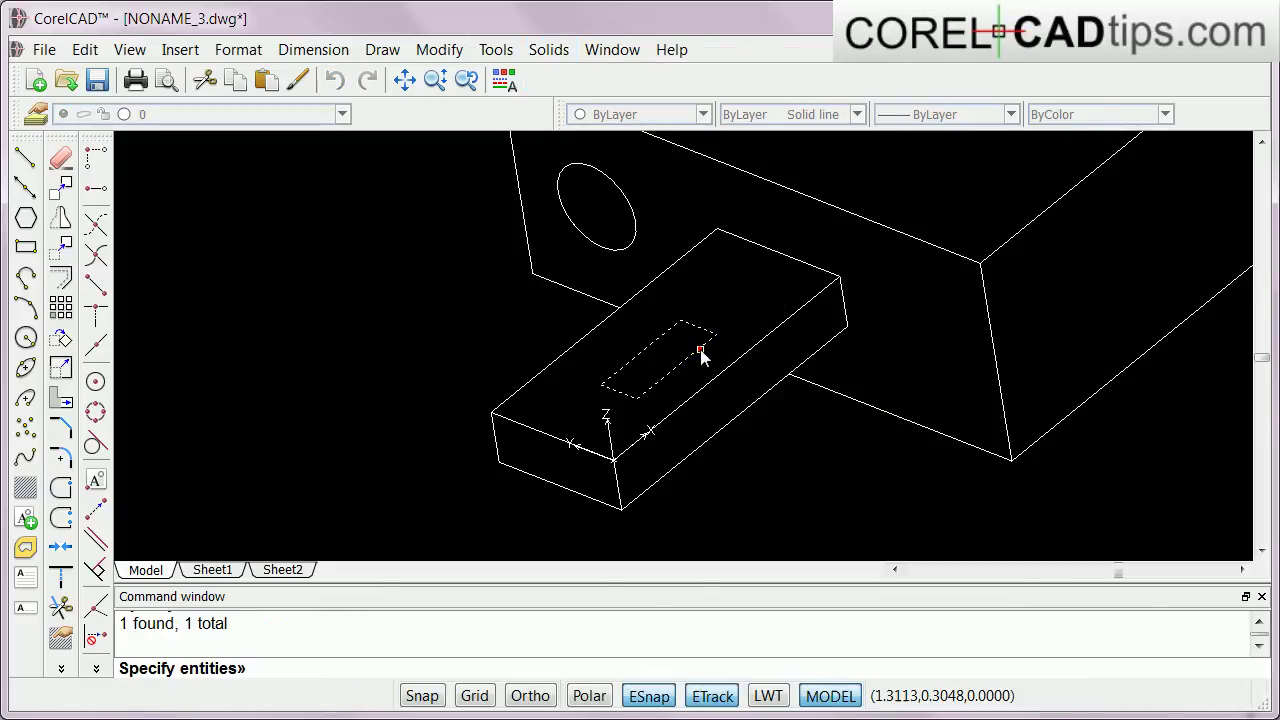
key(Return)
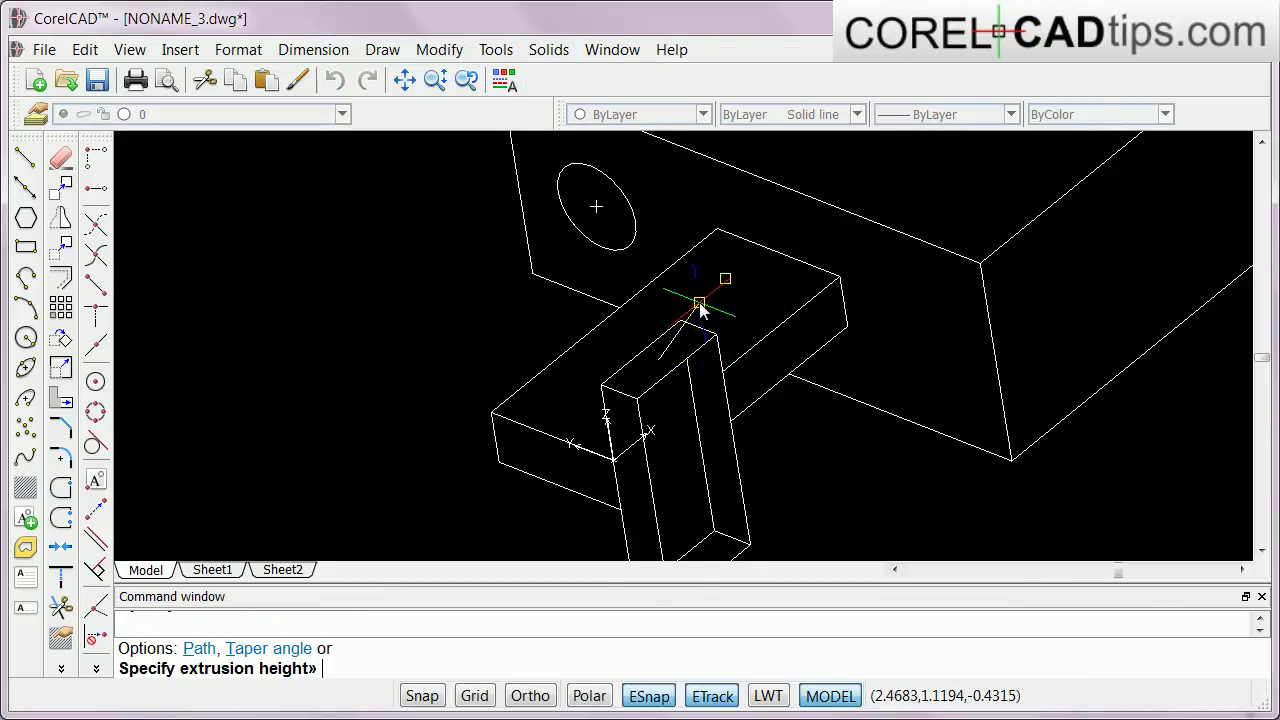
scroll(685, 180, down, 3)
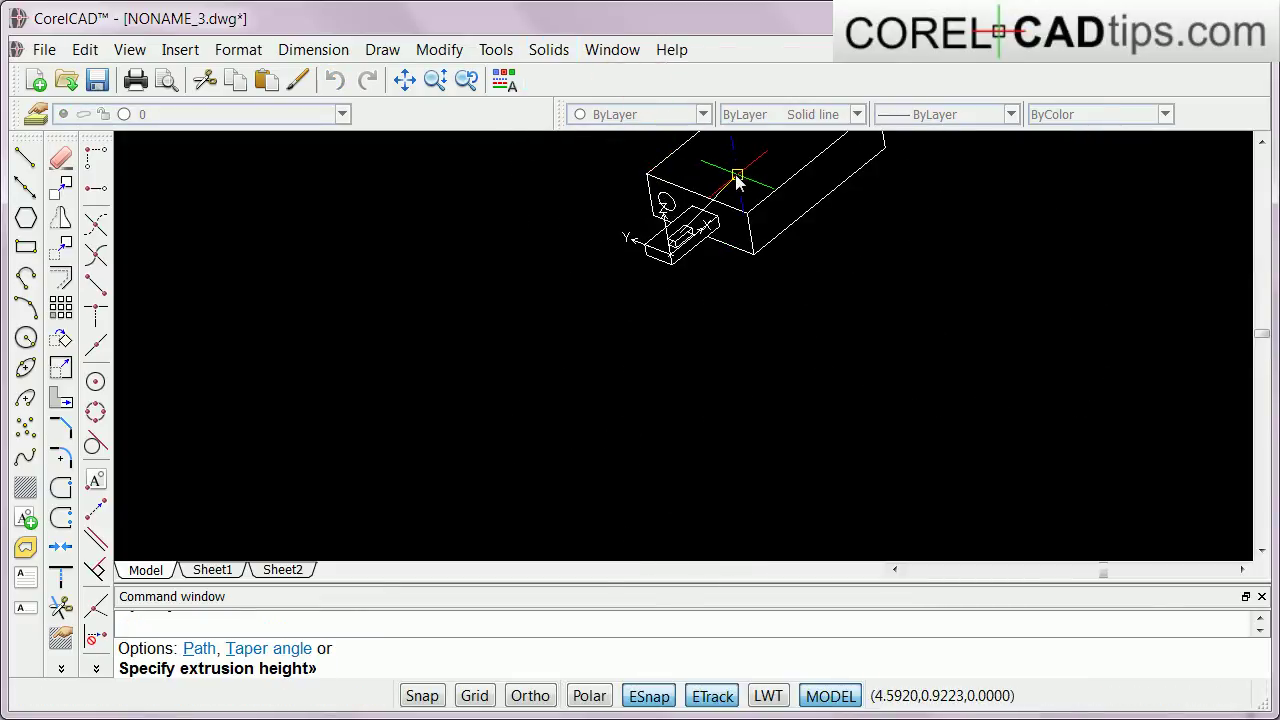
scroll(733, 195, up, 3)
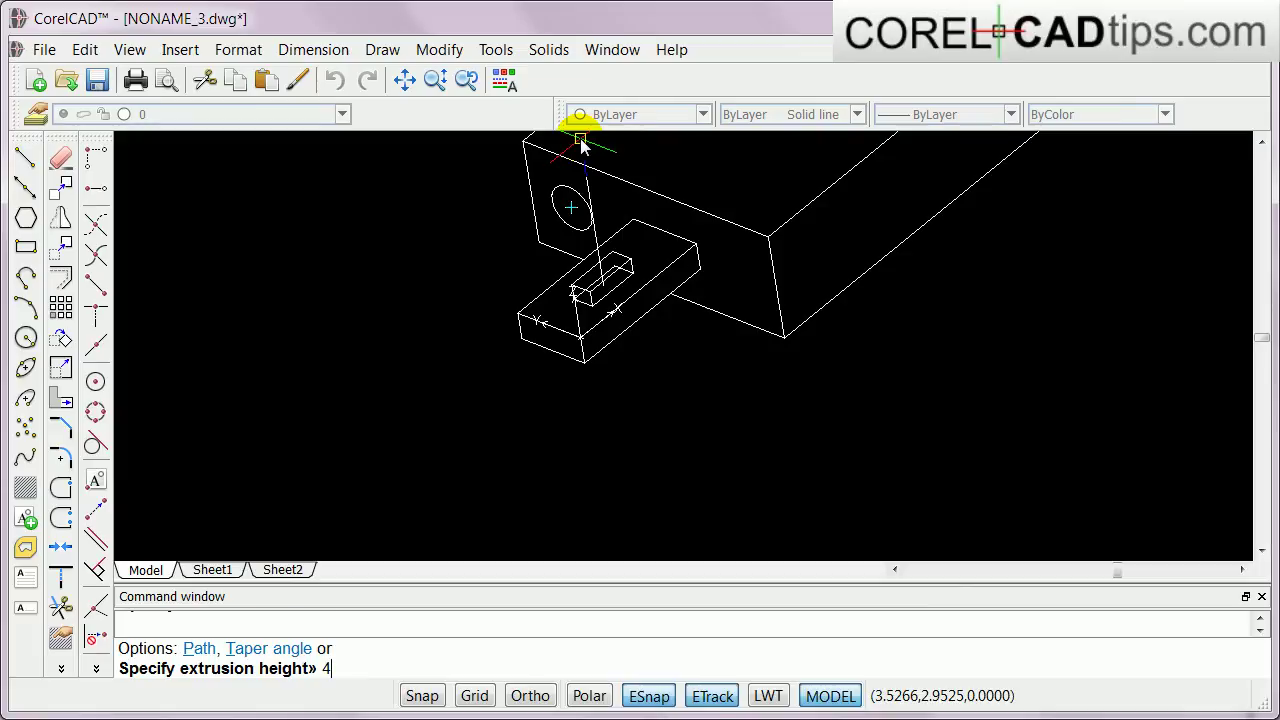
key(Return)
Step: Orbit and zoom the view to bring the long box's face beside the tab into view
scroll(648, 240, down, 1)
shift+middle_drag(674, 200, 663, 251)
scroll(653, 198, up, 3)
scroll(653, 195, up, 2)
scroll(655, 215, up, 2)
scroll(665, 248, up, 2)
scroll(665, 250, down, 2)
scroll(675, 275, down, 2)
scroll(690, 285, down, 2)
mouse_move(705, 278)
shift+middle_down()
mouse_move(655, 271)
mouse_move(692, 285)
shift+middle_up()
scroll(700, 280, up, 2)
scroll(717, 287, up, 2)
text(ccs)
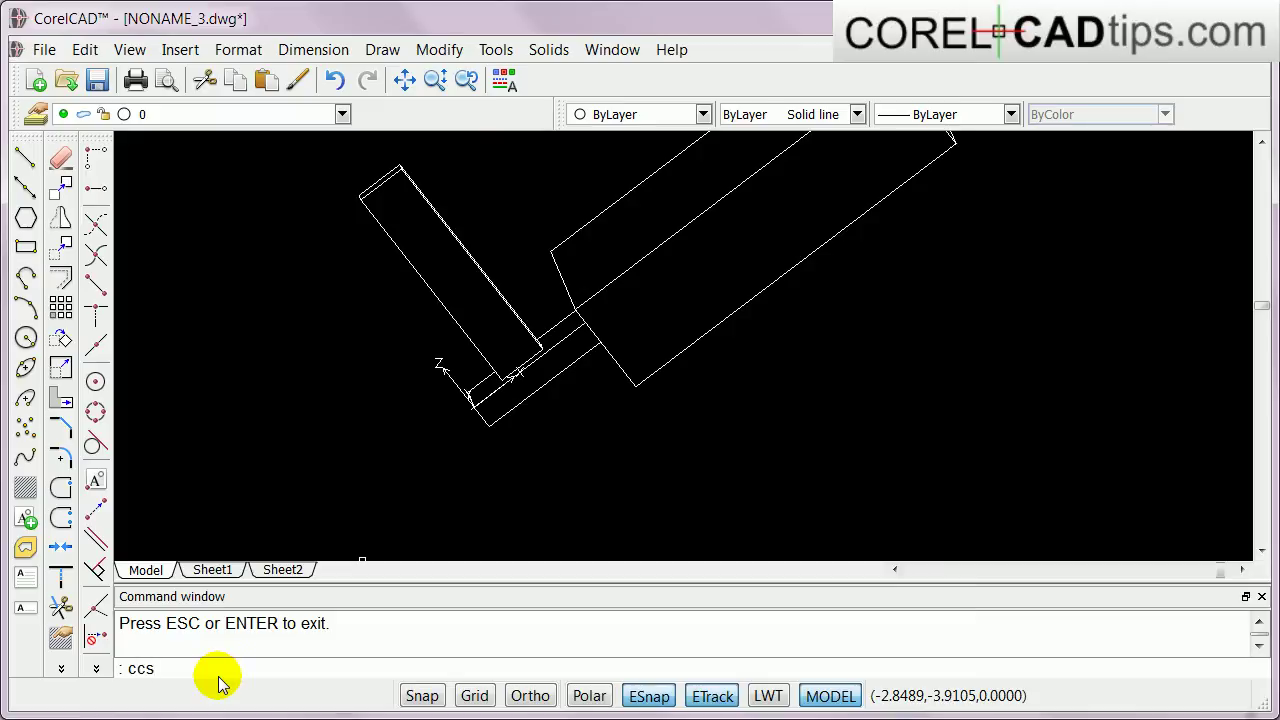
Step: Define a 3-point coordinate system: origin at the box corner, X along the edge, then Y
key(Return)
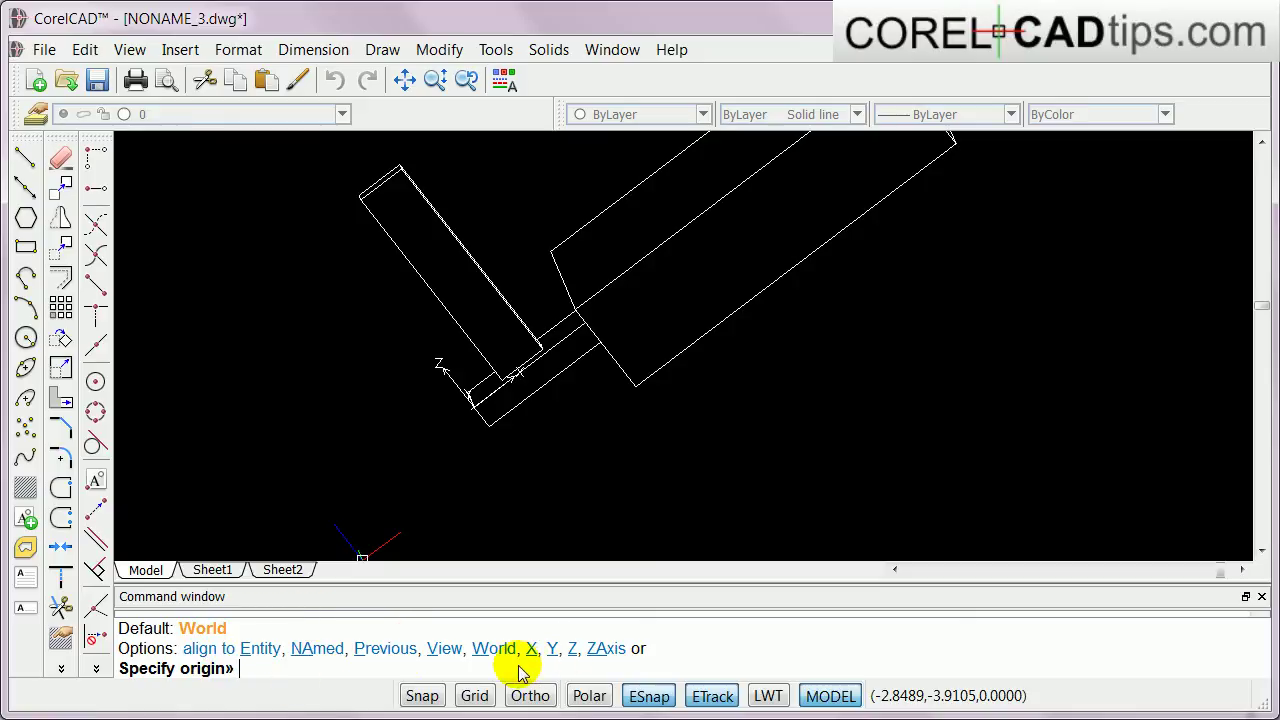
text(3)
key(Return)
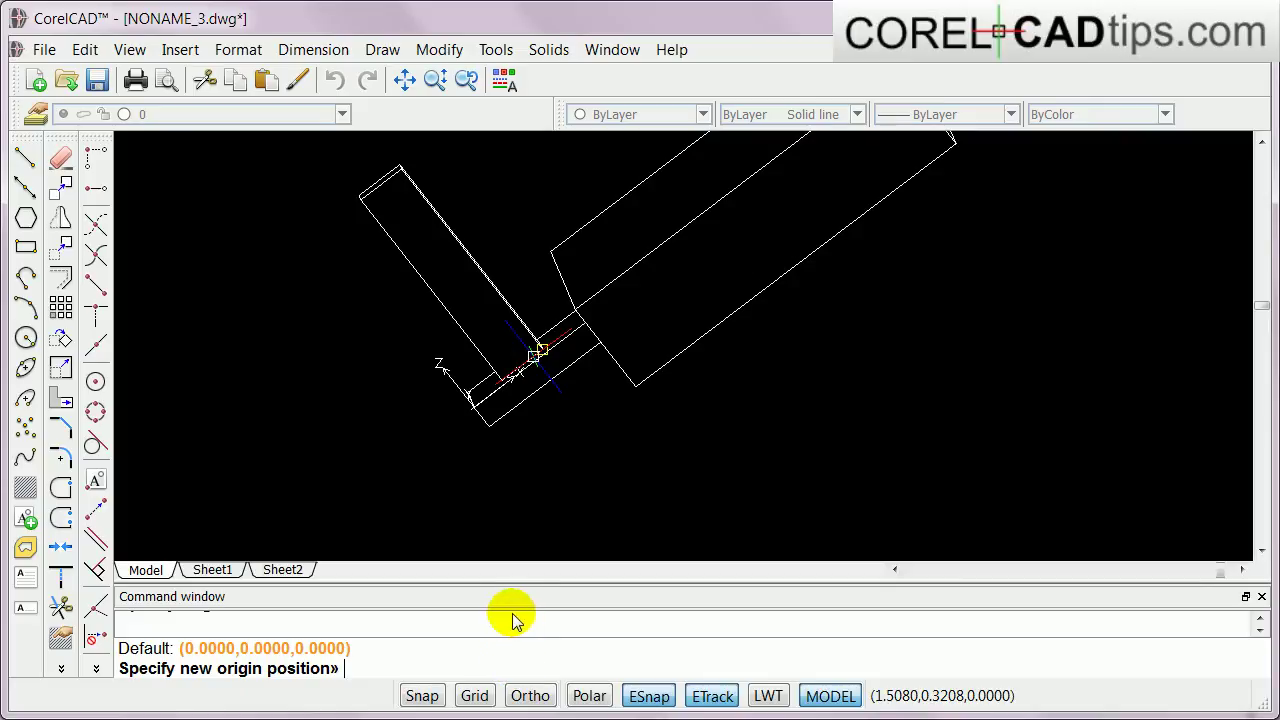
click(636, 388)
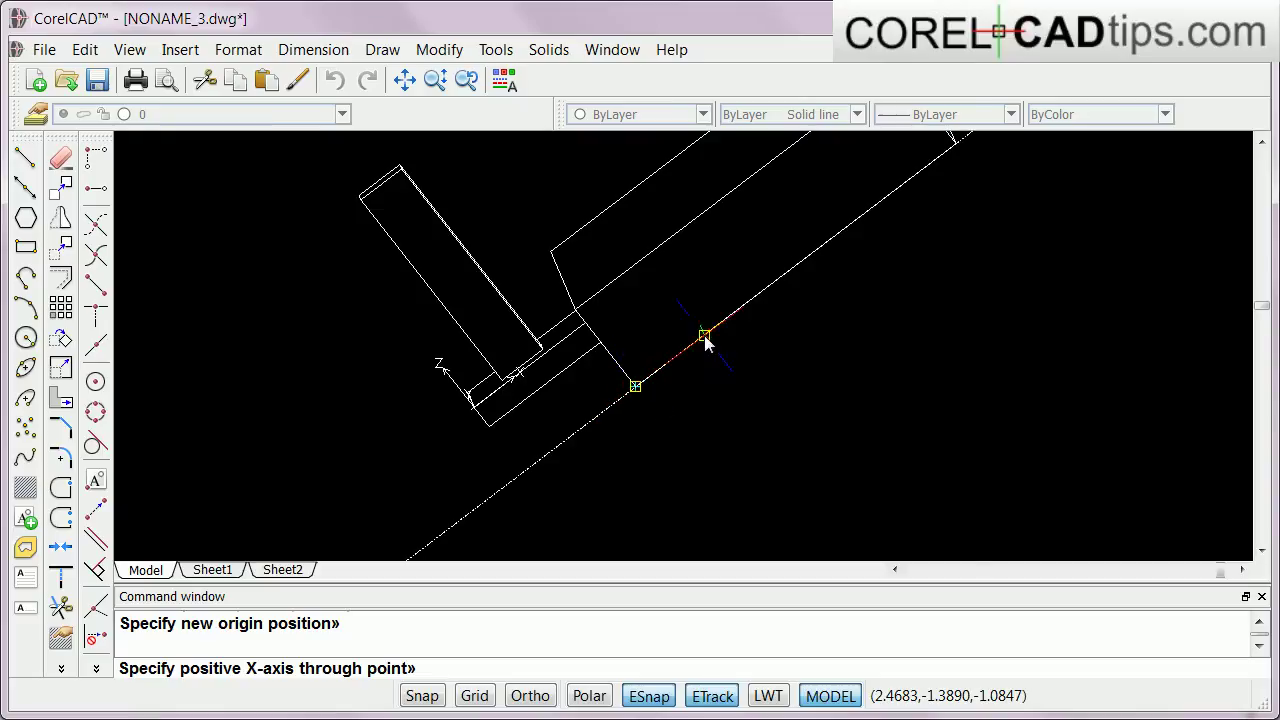
click(954, 144)
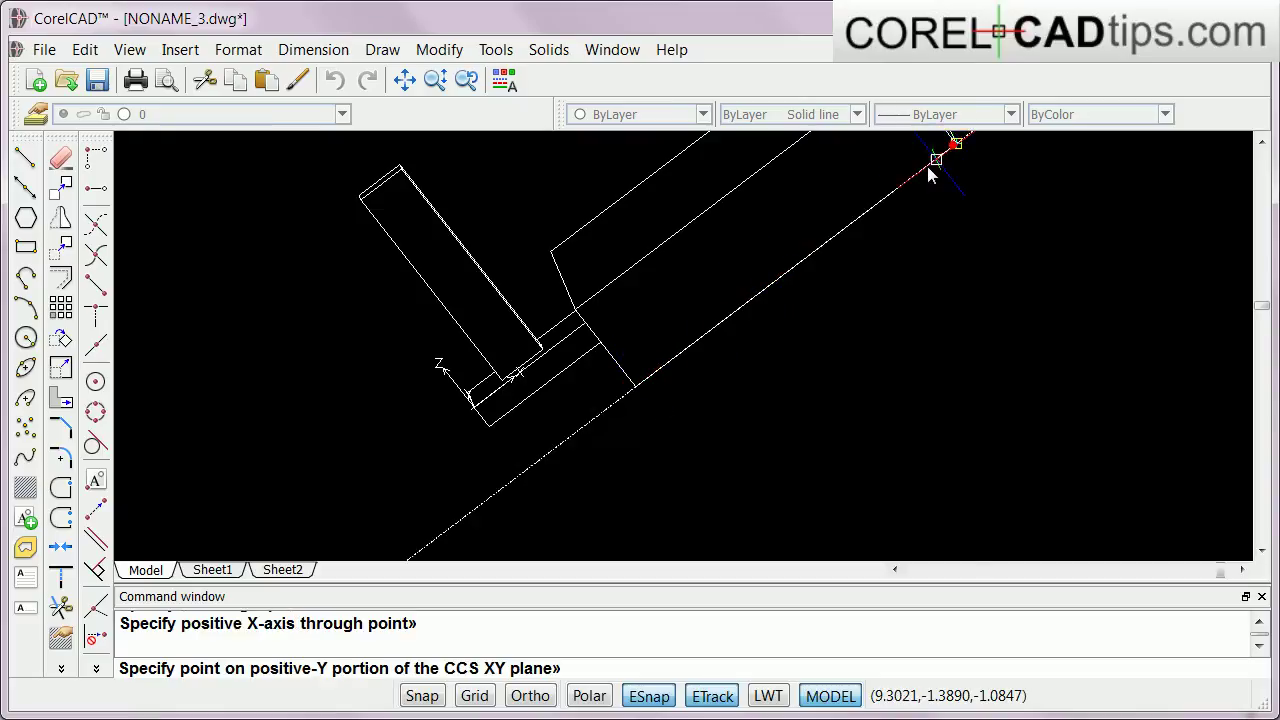
click(575, 313)
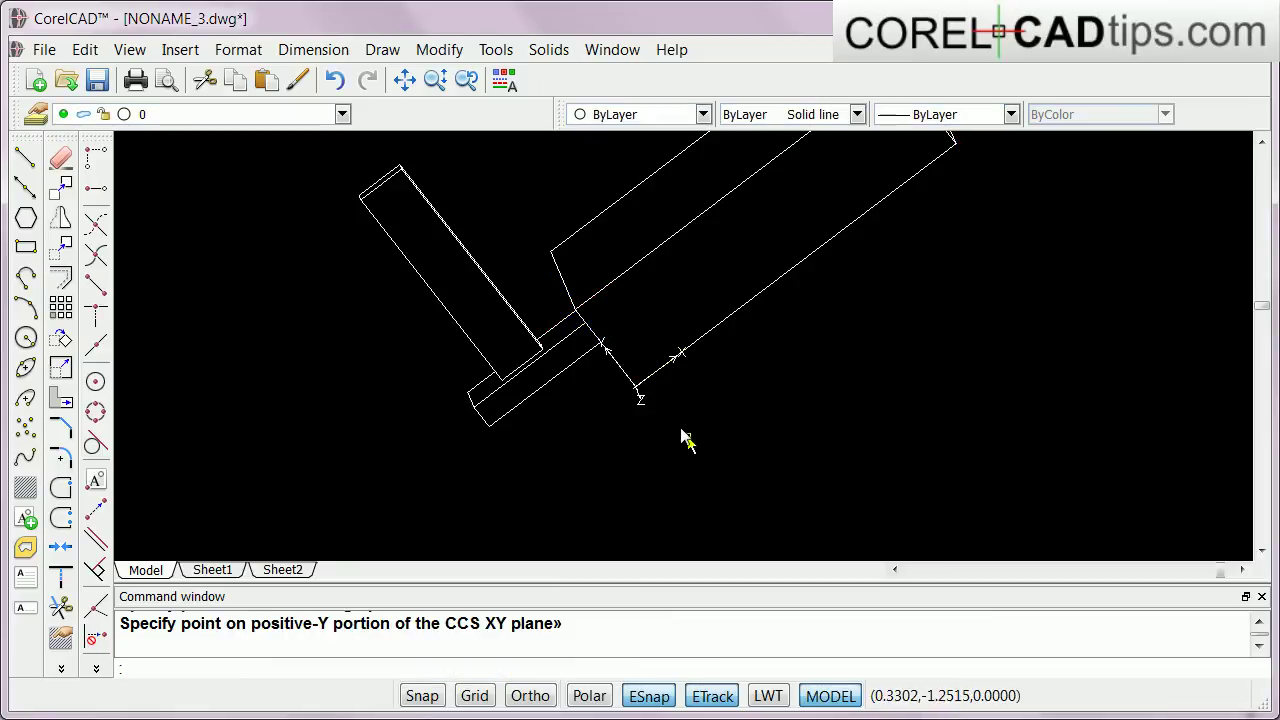
scroll(671, 370, up, 4)
mouse_move(590, 390)
shift+middle_down()
mouse_move(741, 383)
mouse_move(823, 400)
mouse_move(771, 363)
mouse_move(777, 354)
mouse_move(726, 393)
shift+middle_up()
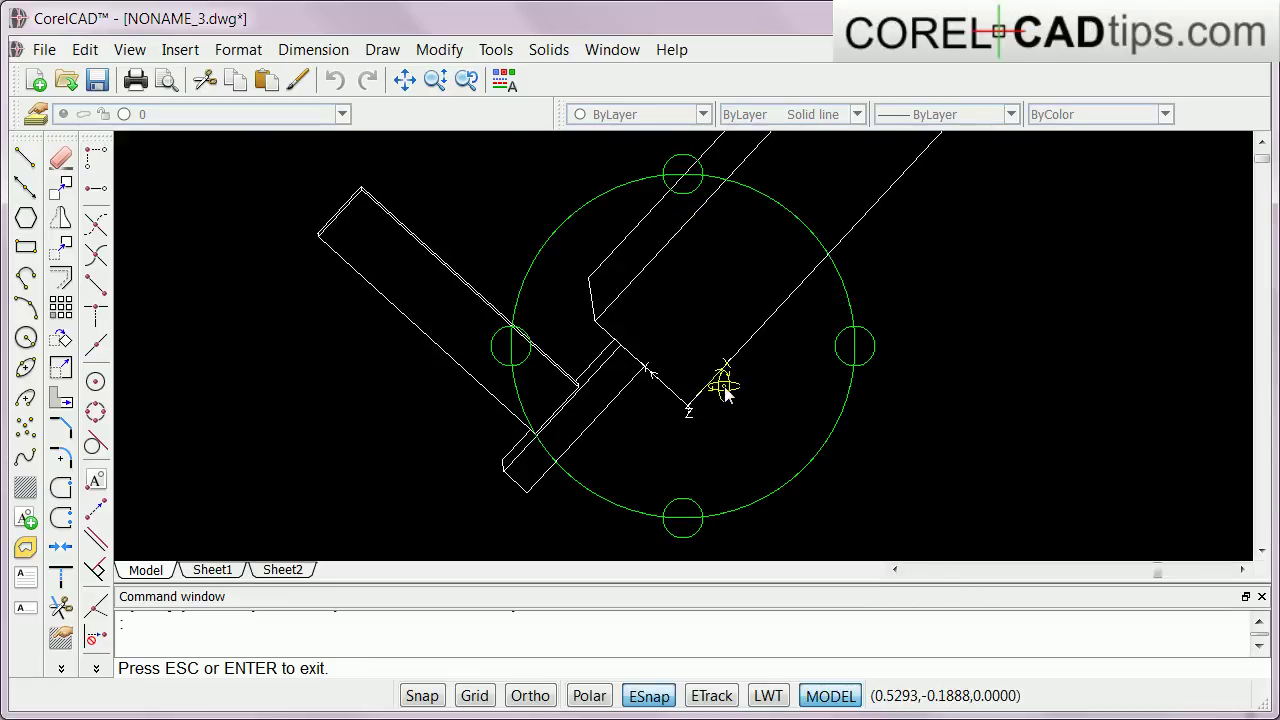
Step: Try placing a circle centre on the box face twice, cancelling each snapped attempt
key(Escape)
click(94, 380)
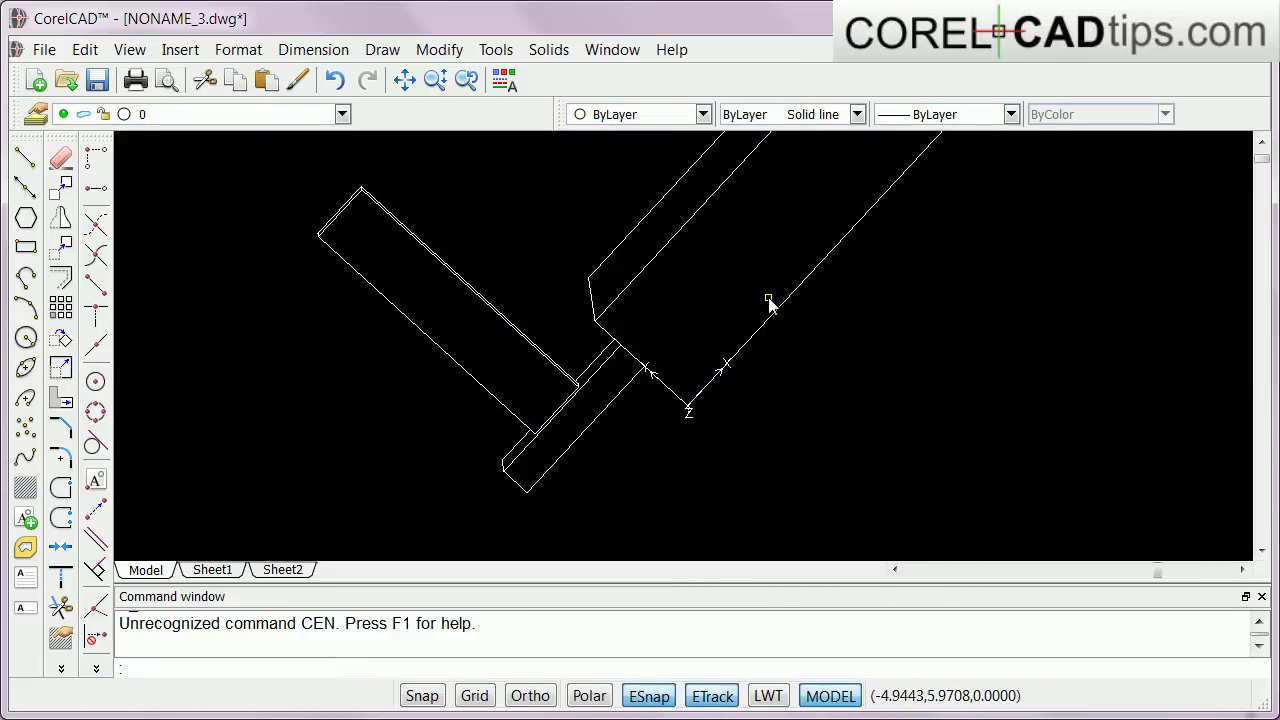
click(26, 337)
scroll(790, 300, up, 3)
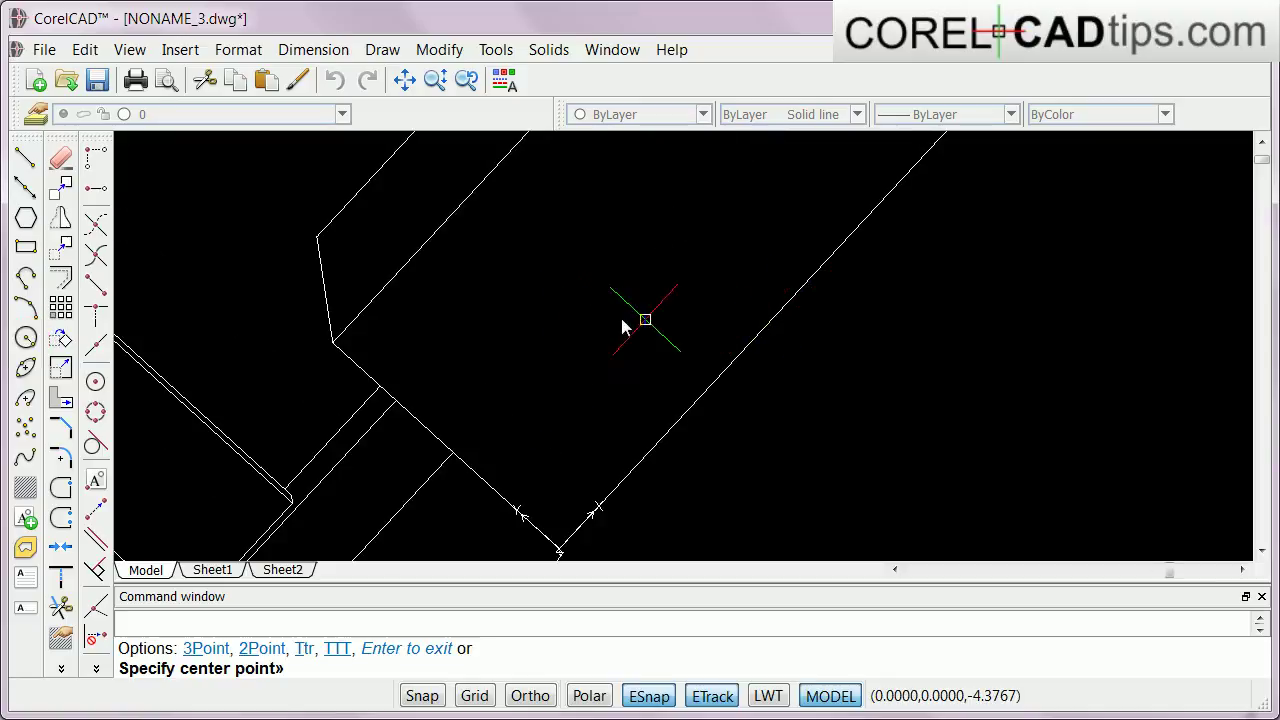
click(593, 268)
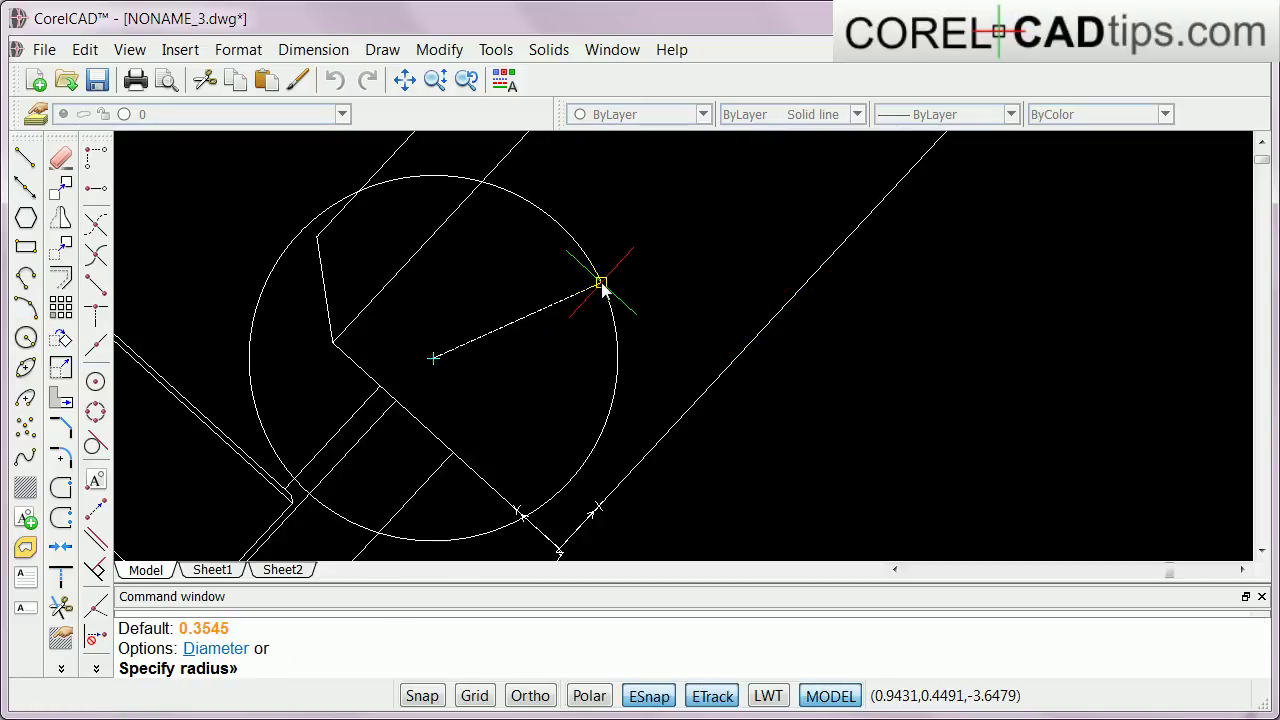
key(Escape)
scroll(622, 300, up, 1)
scroll(643, 288, down, 2)
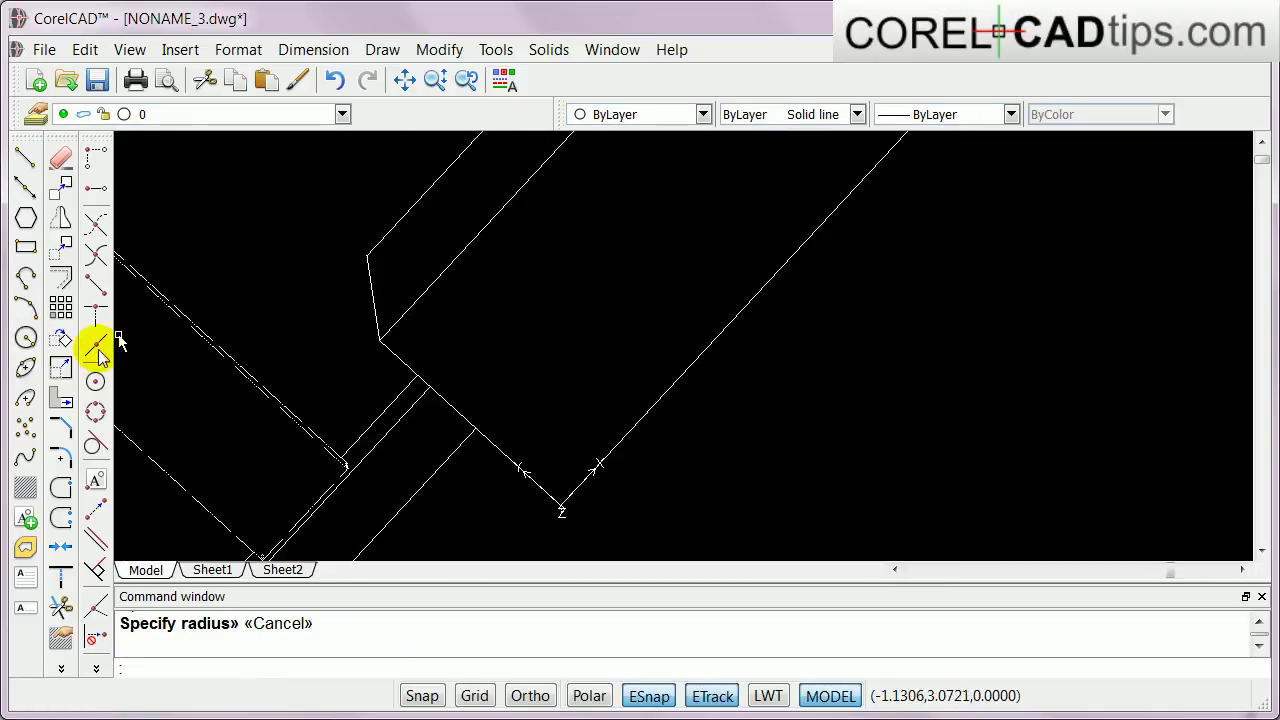
click(26, 337)
scroll(646, 262, up, 2)
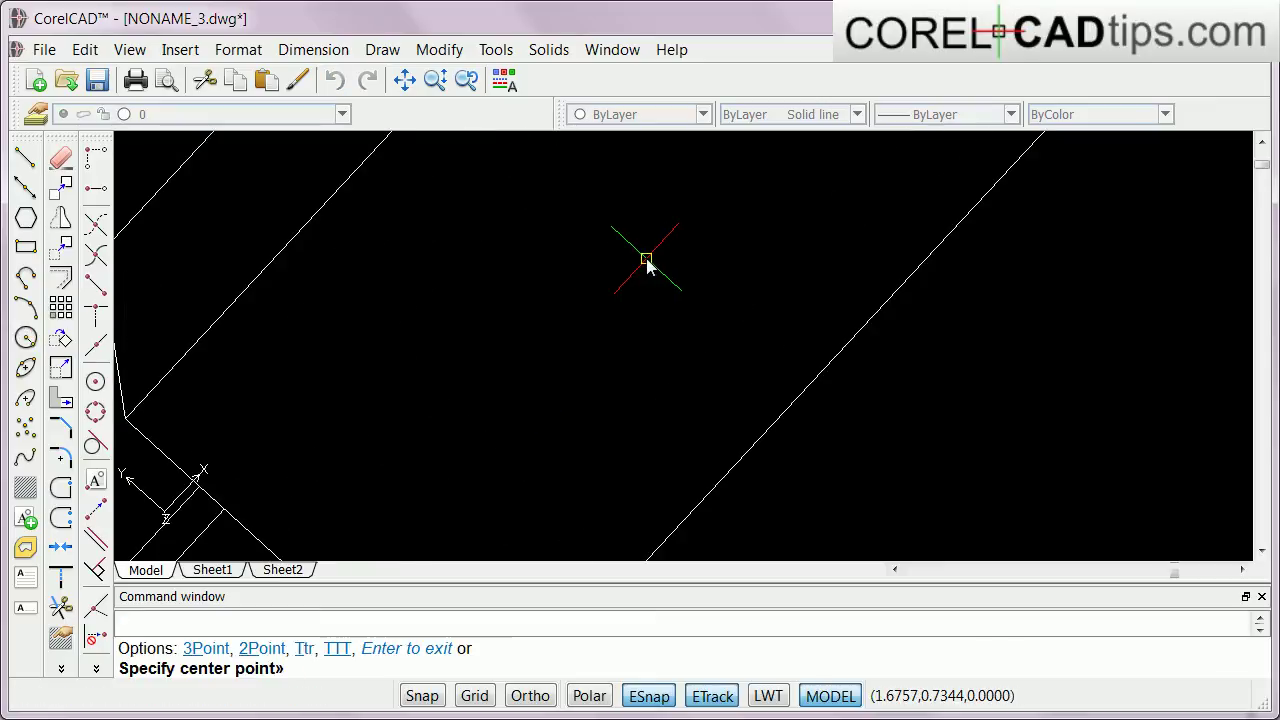
click(638, 263)
scroll(631, 283, up, 1)
scroll(623, 263, down, 2)
scroll(614, 323, down, 1)
scroll(620, 320, down, 1)
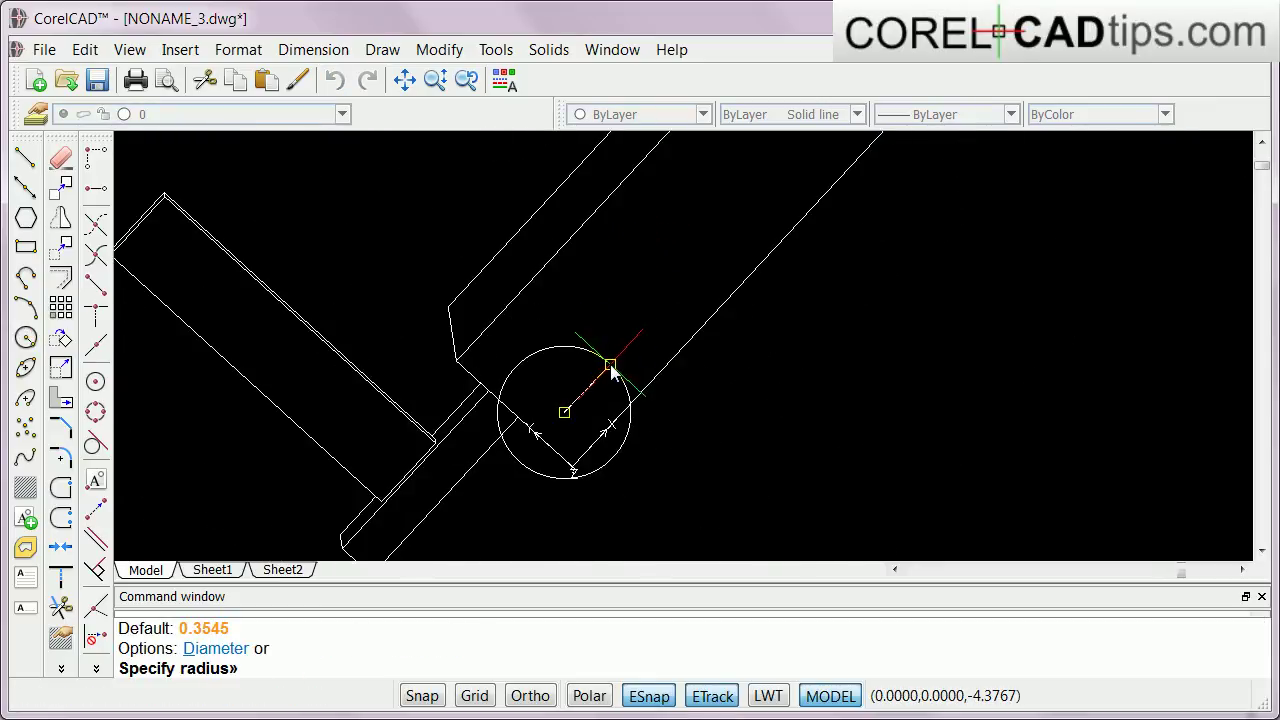
key(Escape)
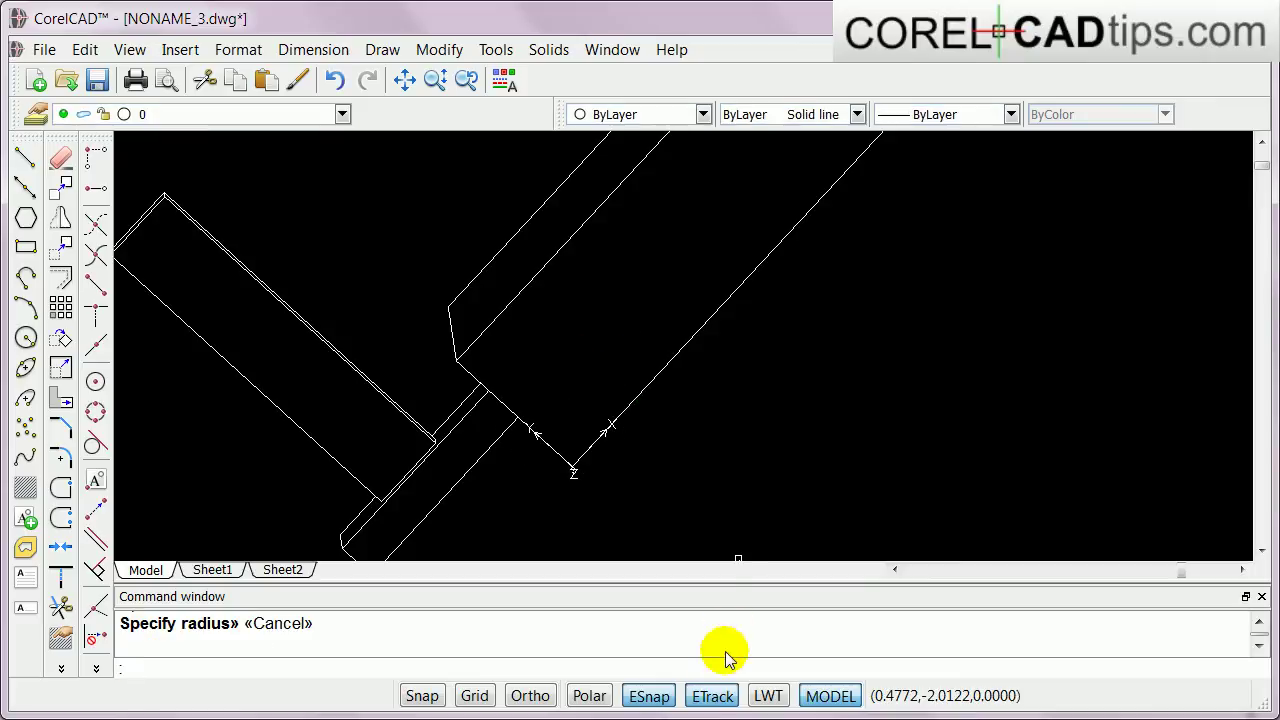
Step: Turn off ETrack and ESnap, then draw a small-radius circle near the new origin
click(713, 696)
click(649, 696)
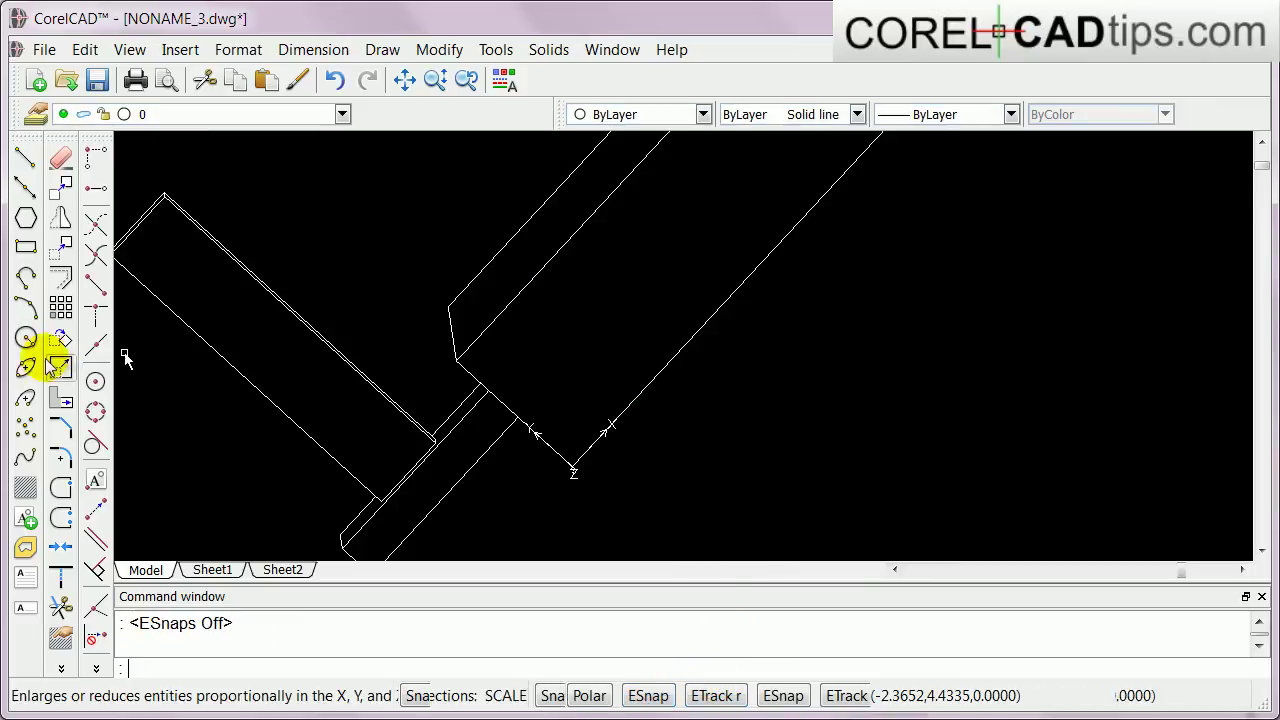
key(Return)
click(604, 304)
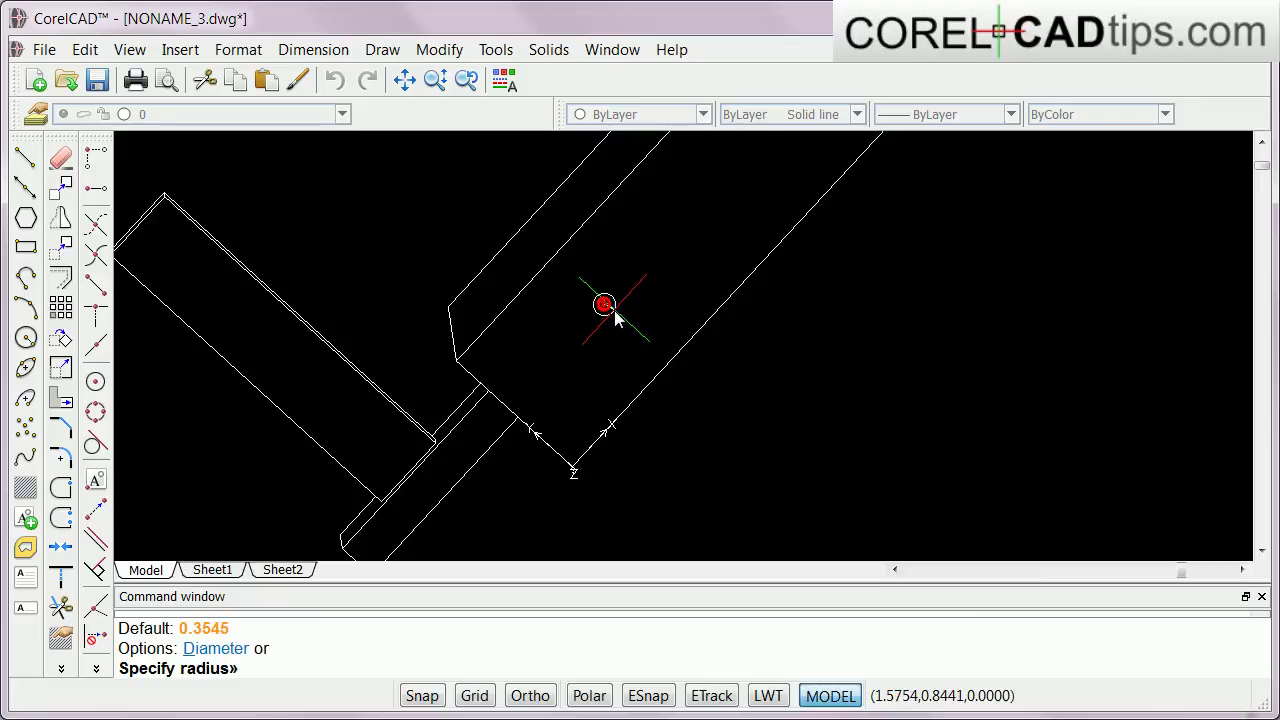
click(633, 326)
scroll(632, 352, down, 1)
scroll(633, 355, down, 1)
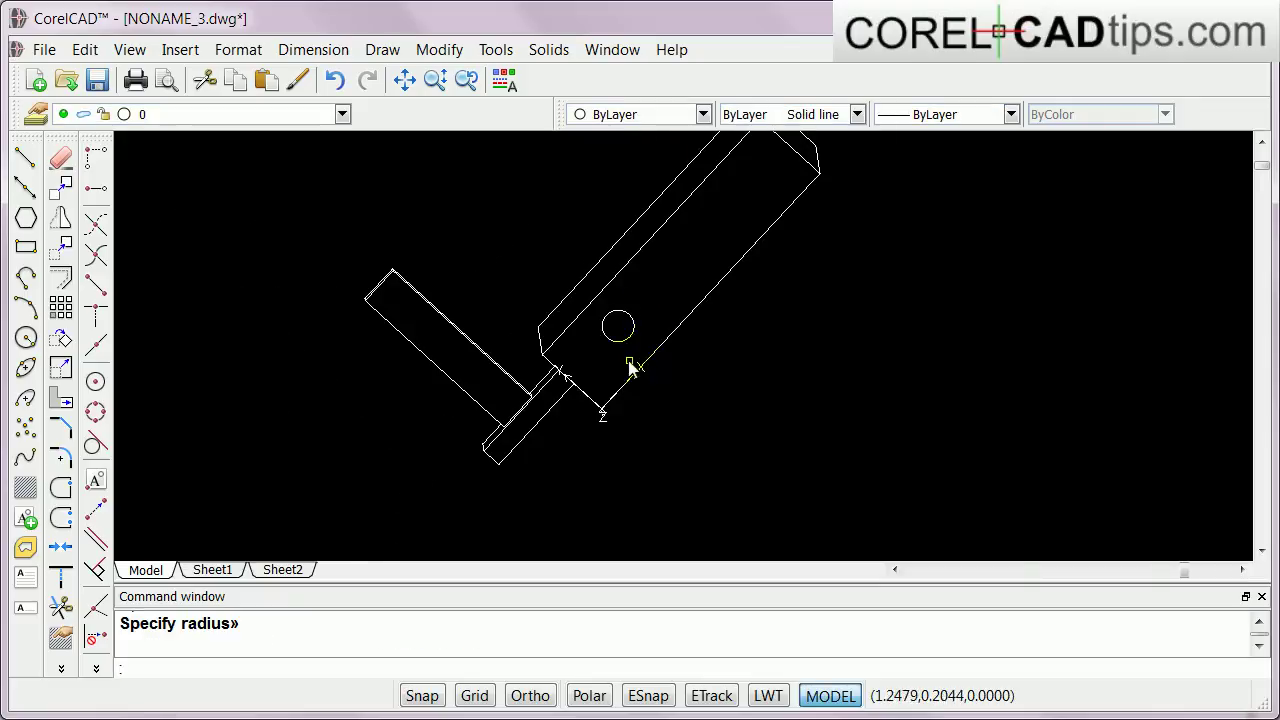
click(549, 49)
mouse_move(560, 77)
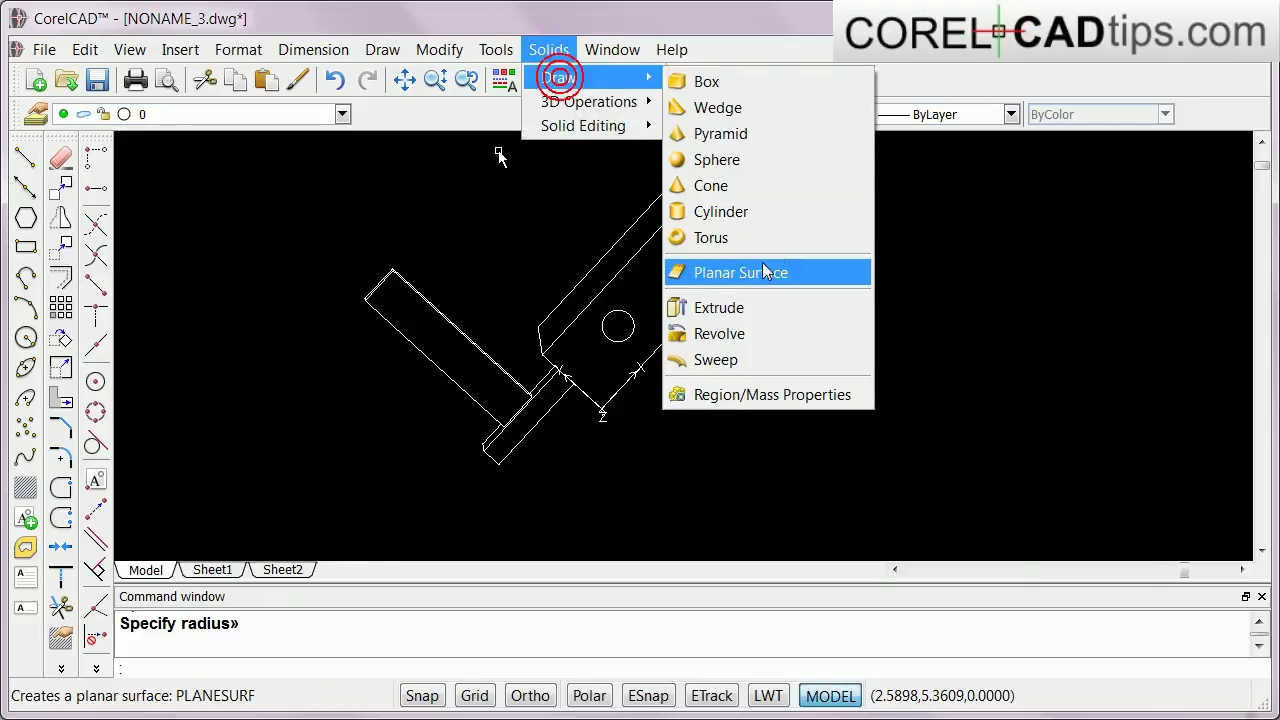
Step: Extrude the small circle outward into a cylindrical rod, clicking to set its length
click(738, 318)
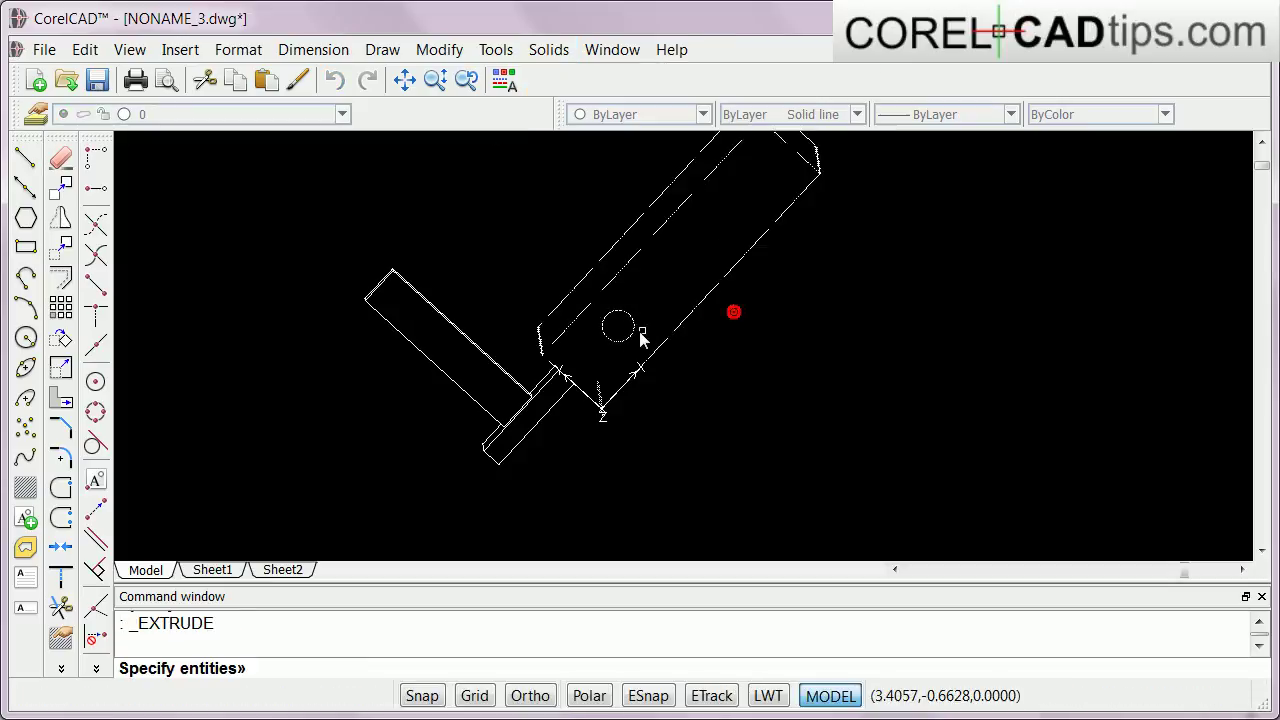
key(Return)
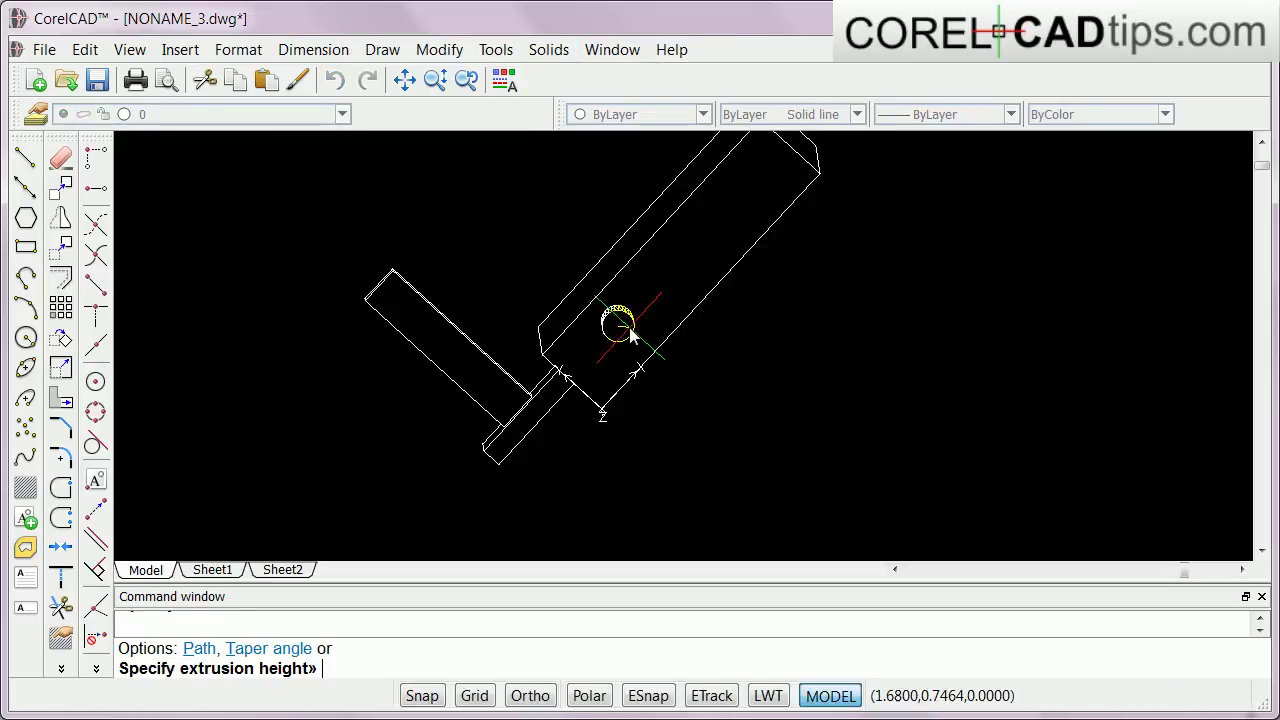
click(545, 205)
scroll(552, 300, down, 3)
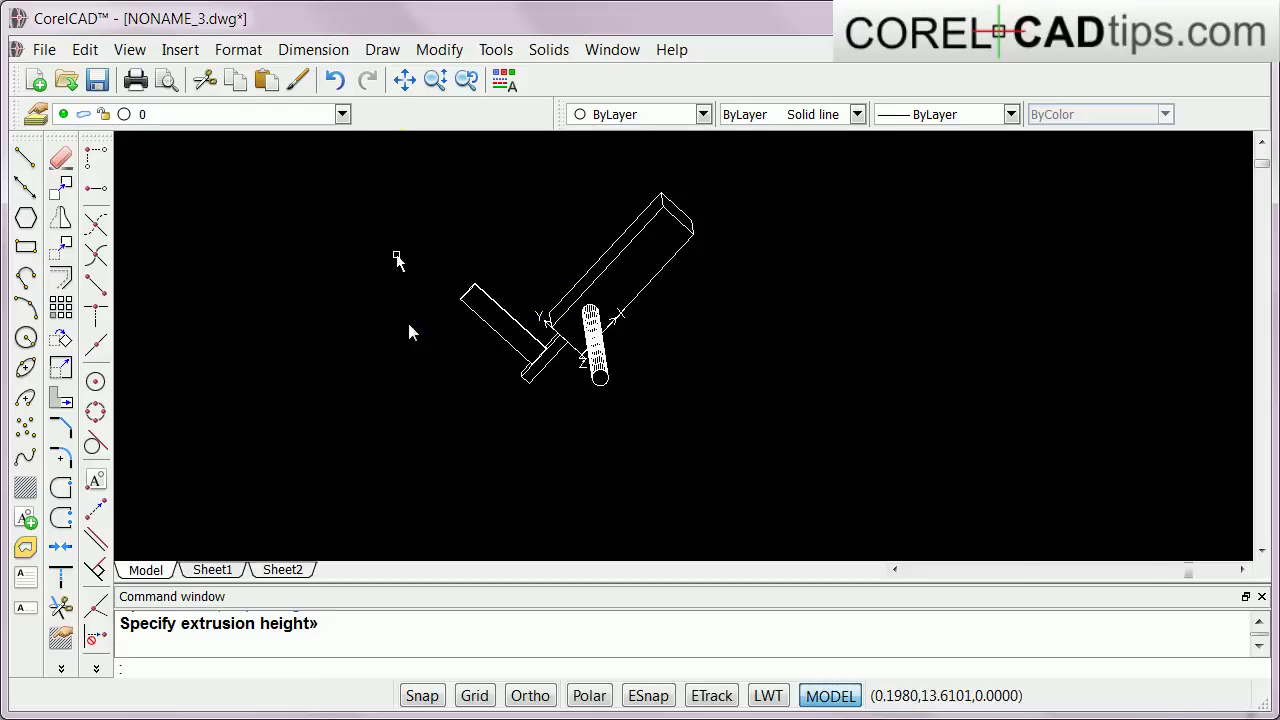
Step: Zoom to fit the whole model, orbit it, and fit it back into view
right_click(497, 311)
click(588, 570)
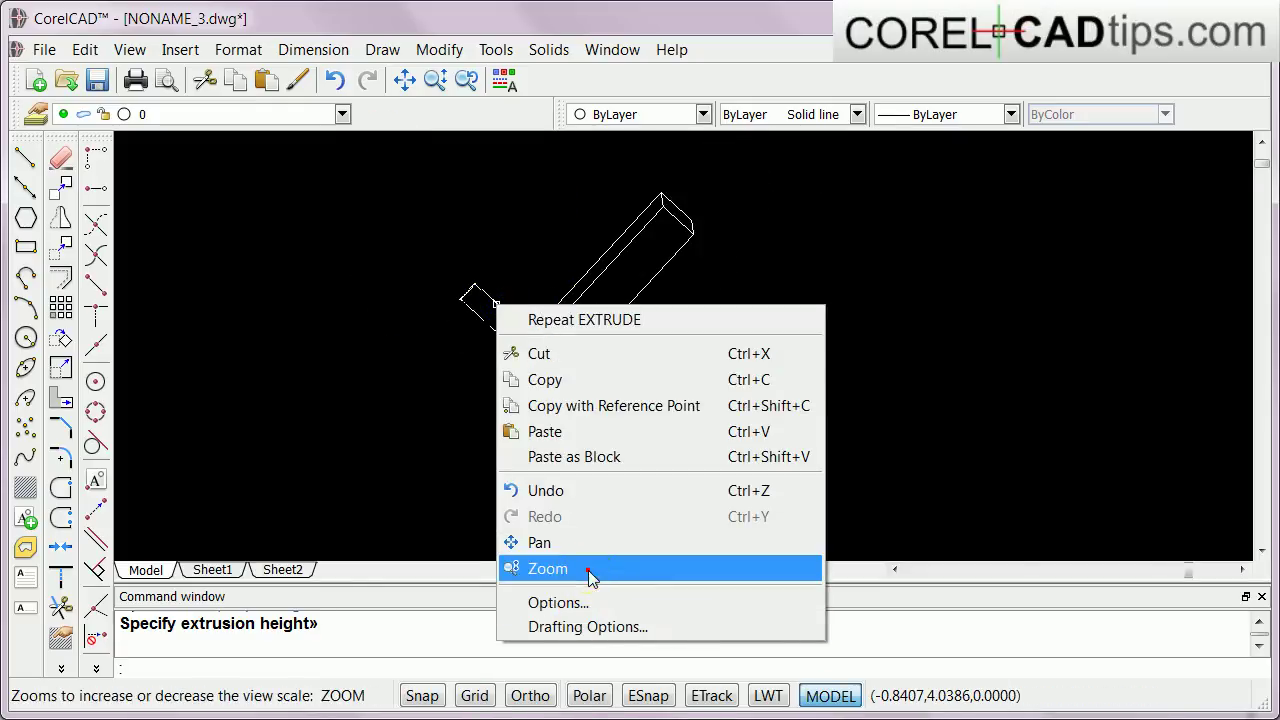
right_click(788, 349)
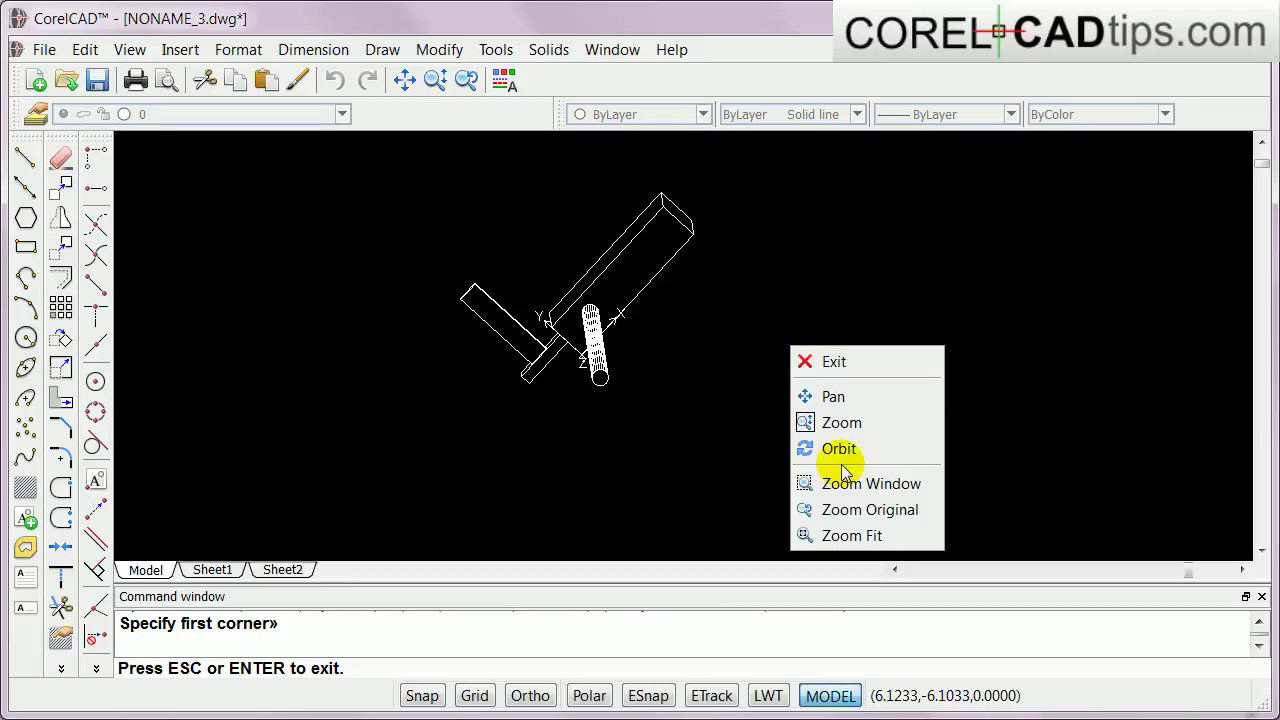
click(868, 543)
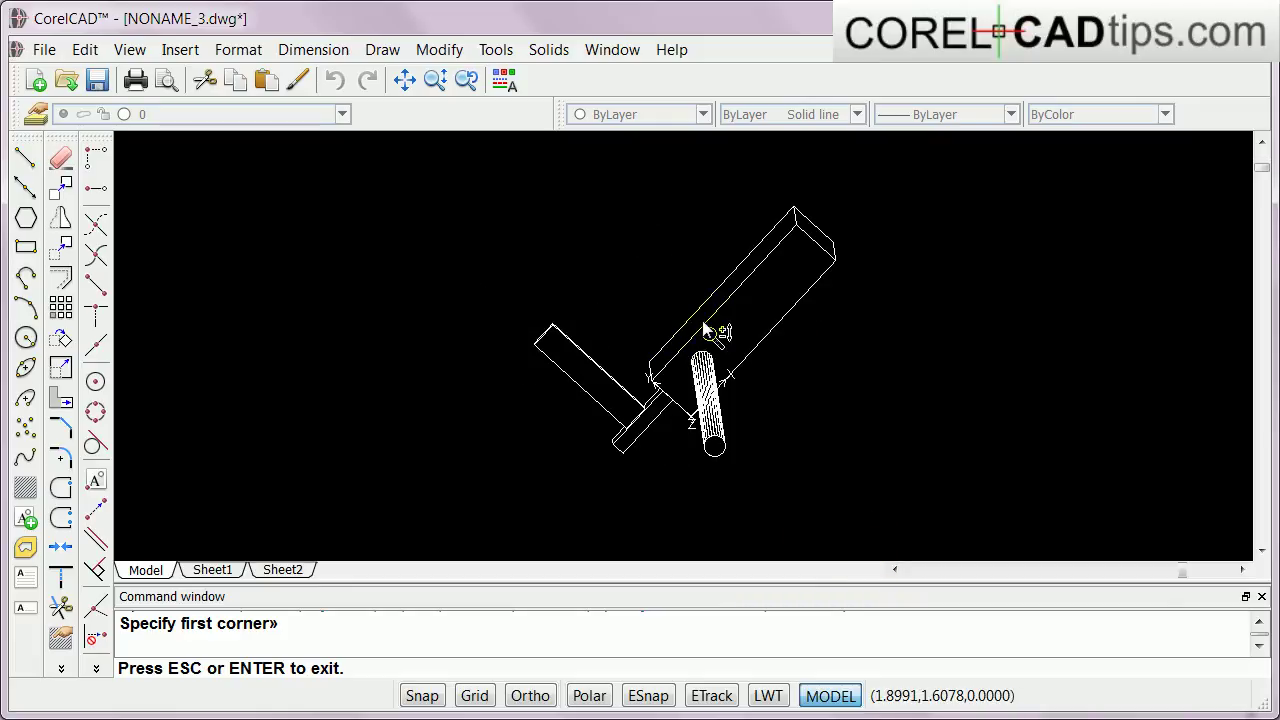
shift+middle_drag(865, 280, 590, 425)
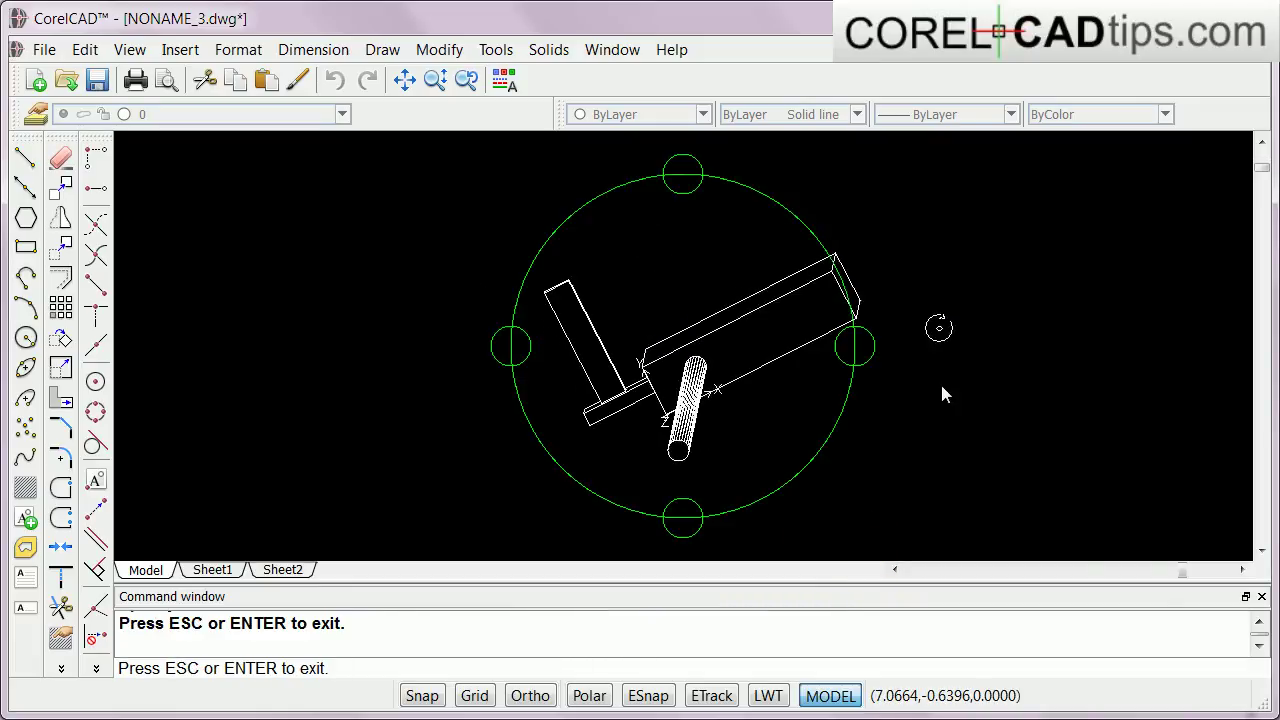
right_click(603, 416)
click(662, 597)
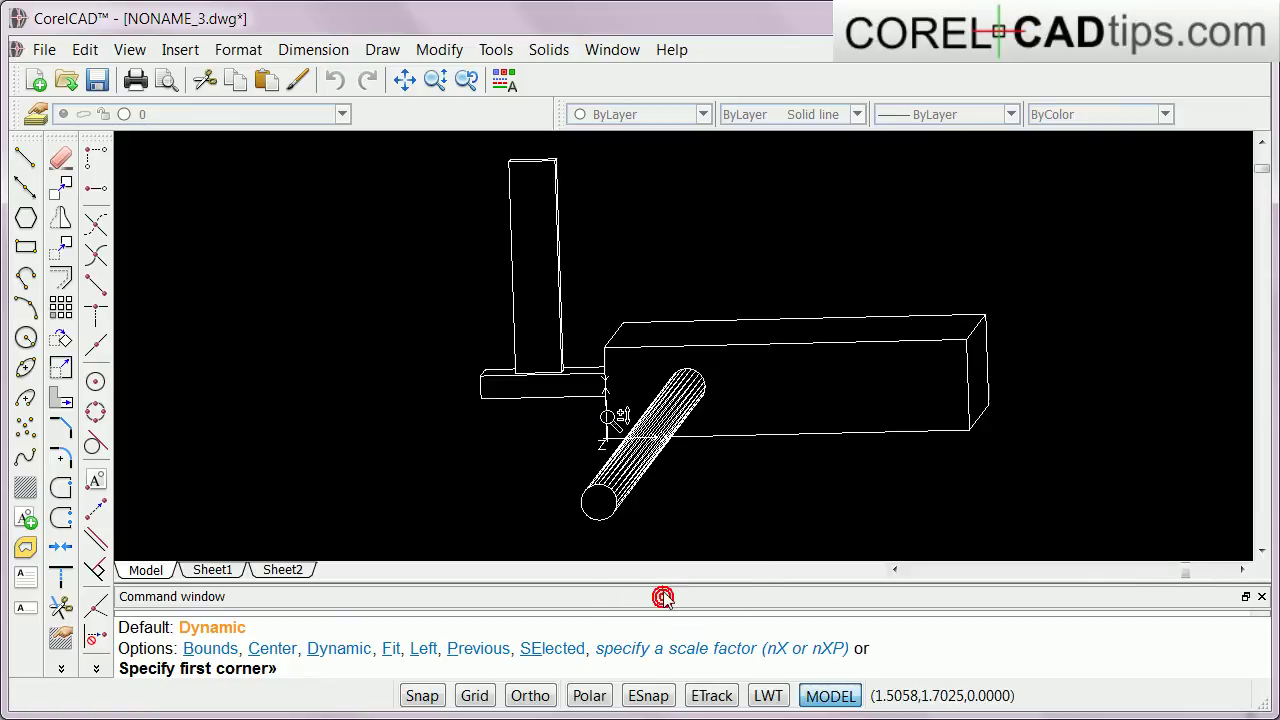